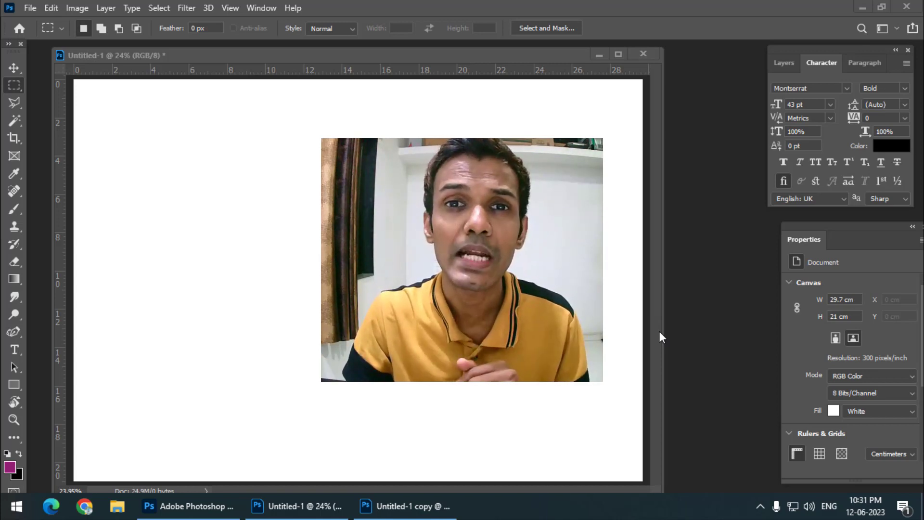
Draw a tall, narrow purple ellipse of about 218 by 702 px in the upper middle of the blank canvas.
drag(218, 54, 284, 63)
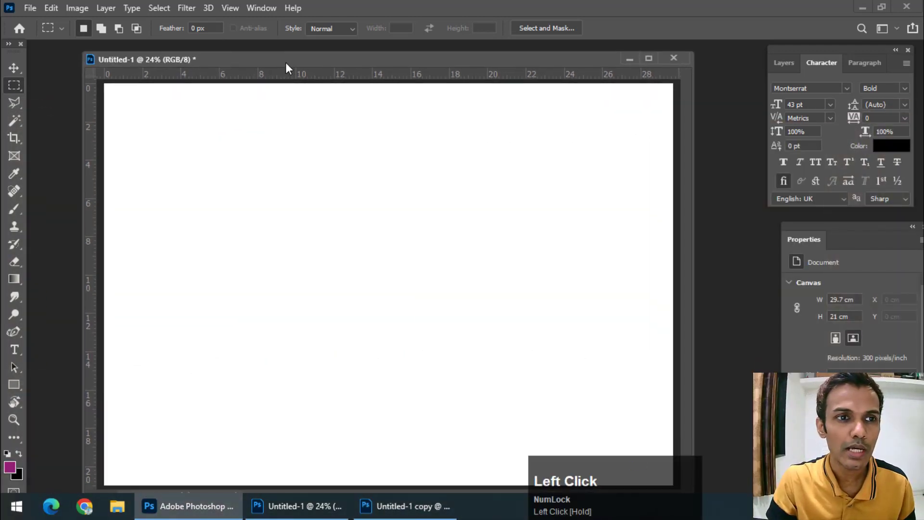
click(14, 385)
click(82, 411)
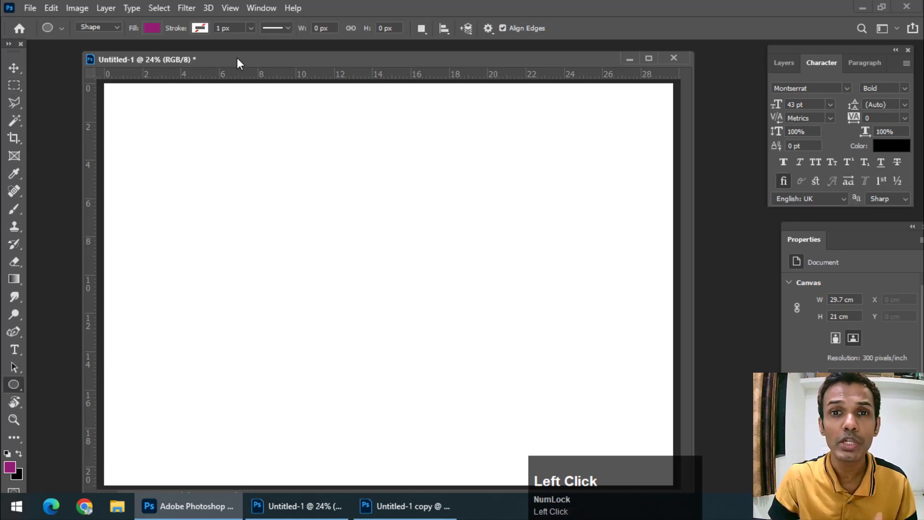
drag(236, 58, 224, 57)
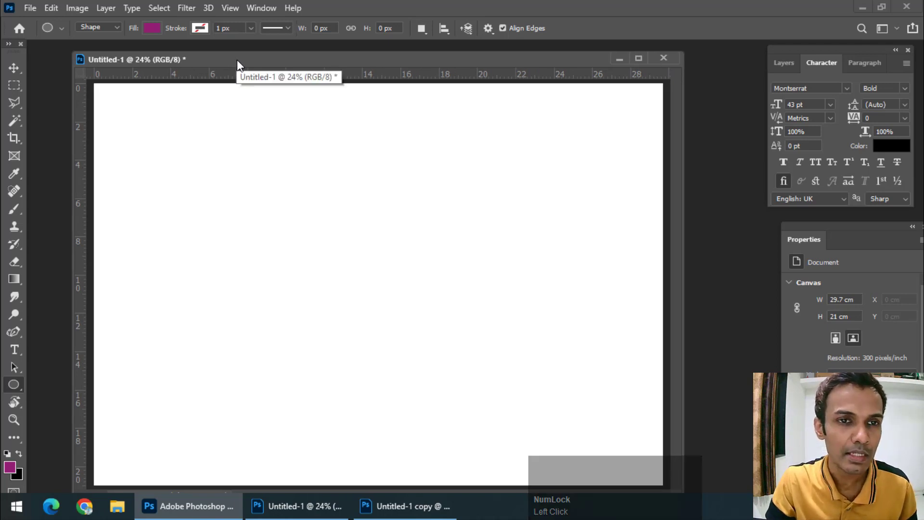
drag(237, 60, 256, 61)
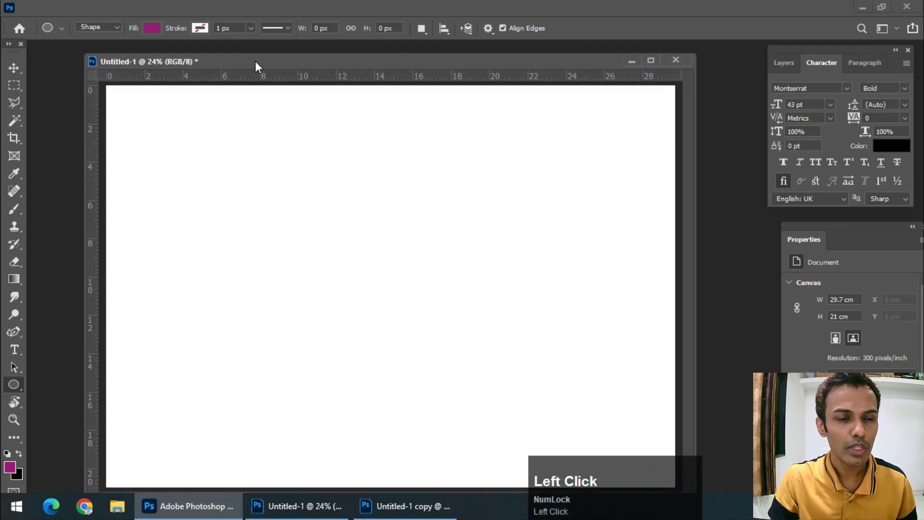
right_click(14, 388)
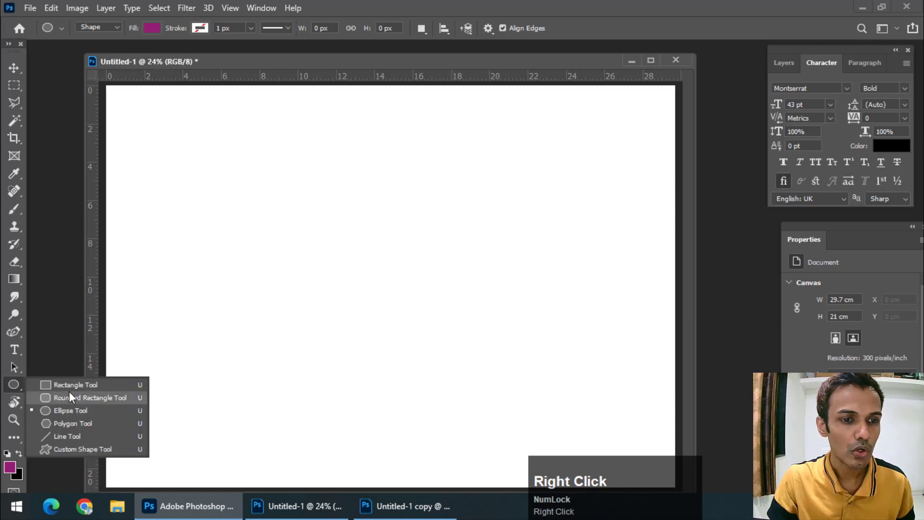
click(76, 410)
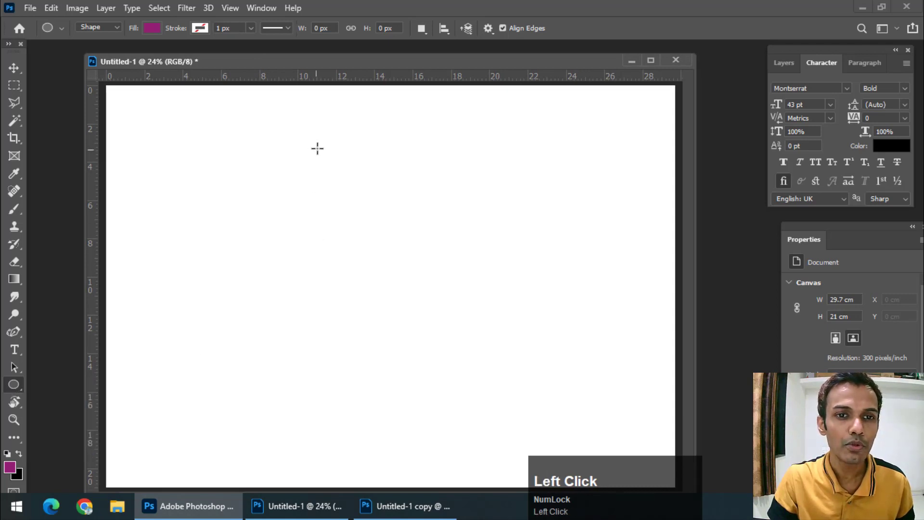
drag(326, 140, 361, 253)
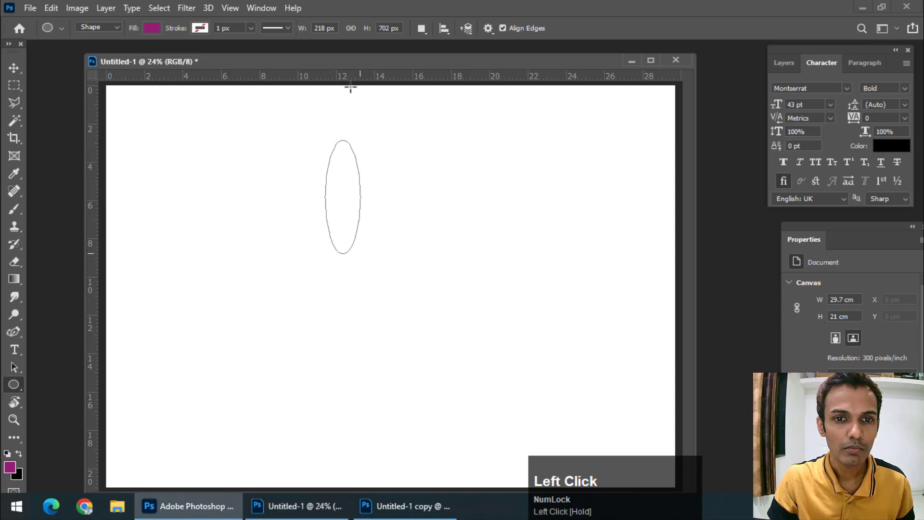
drag(345, 58, 321, 55)
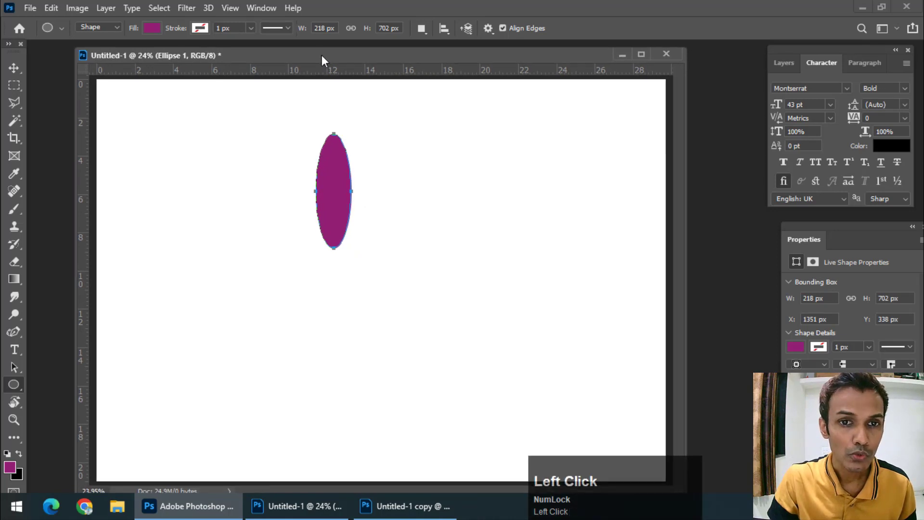
Convert the ellipse's top and bottom anchor points to sharp corners with the Curvature Pen tool to form a petal.
click(14, 332)
click(62, 357)
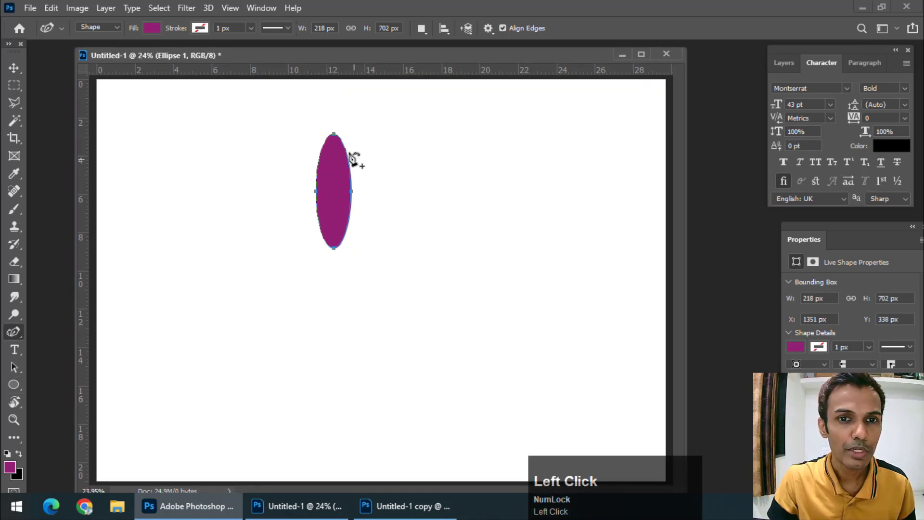
double_click(334, 135)
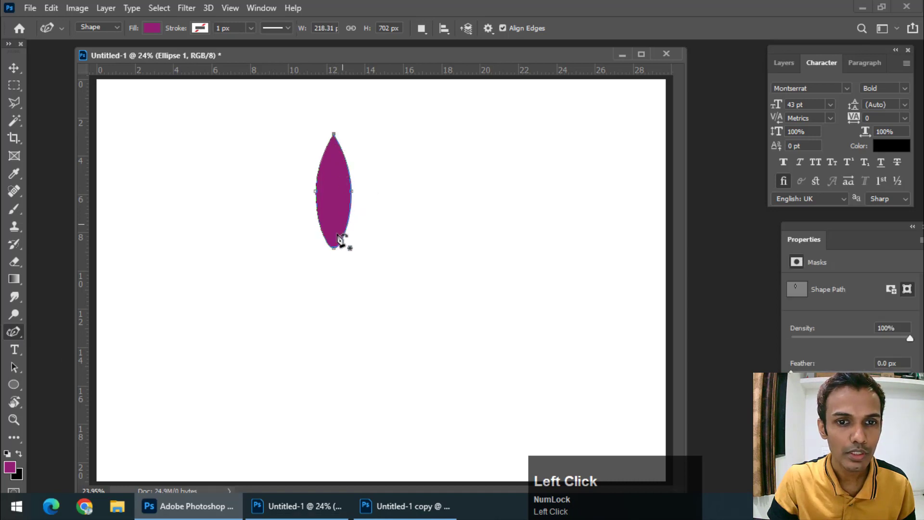
double_click(334, 248)
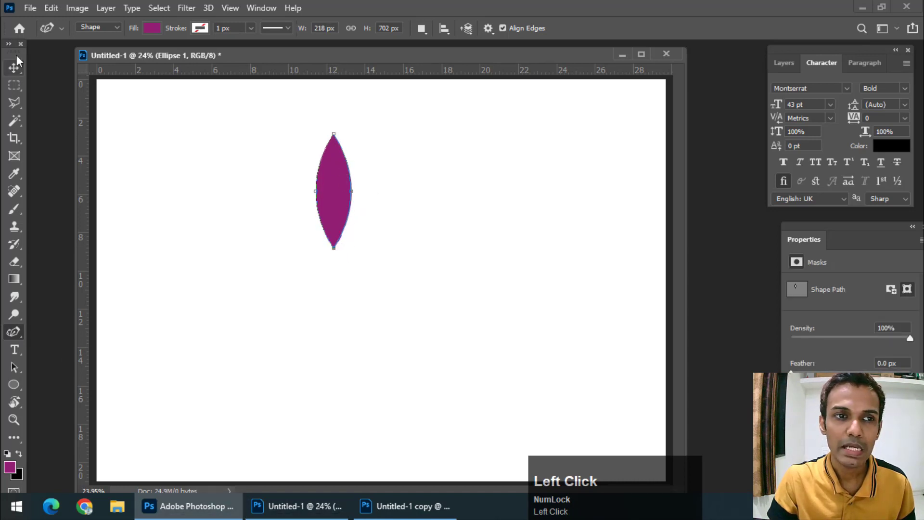
Move the petal shape slightly up and to the right, near the canvas's upper centre.
click(14, 67)
drag(345, 161, 363, 143)
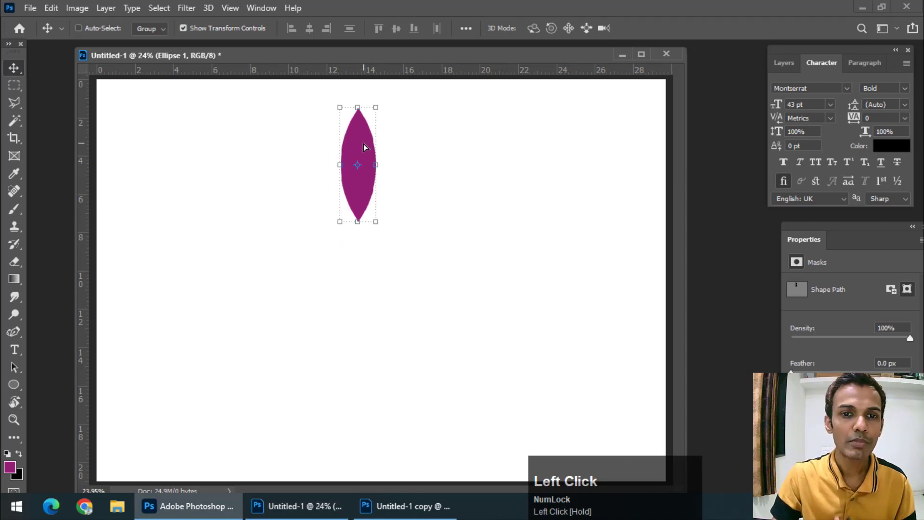
mouse_move(373, 55)
mouse_down()
mouse_move(360, 60)
mouse_move(373, 64)
mouse_move(362, 62)
mouse_move(364, 70)
mouse_move(360, 64)
mouse_move(374, 83)
mouse_move(378, 61)
mouse_up()
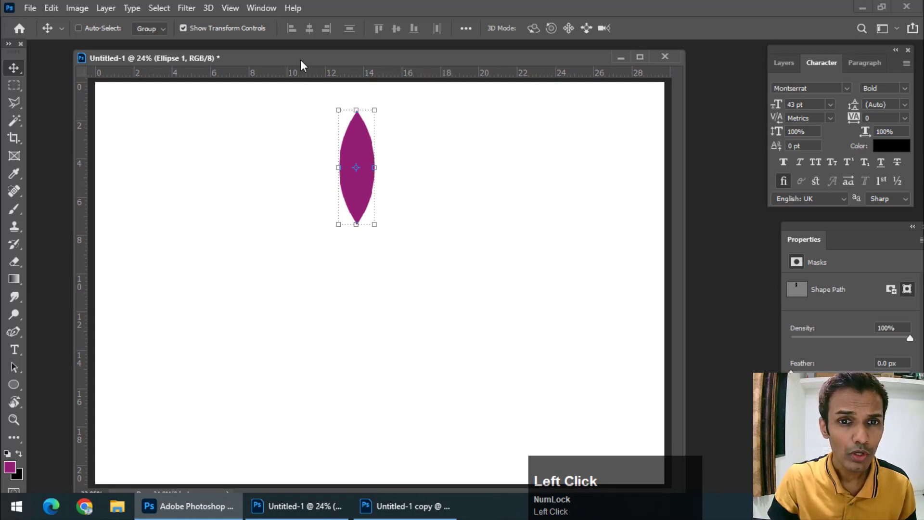
drag(300, 60, 293, 60)
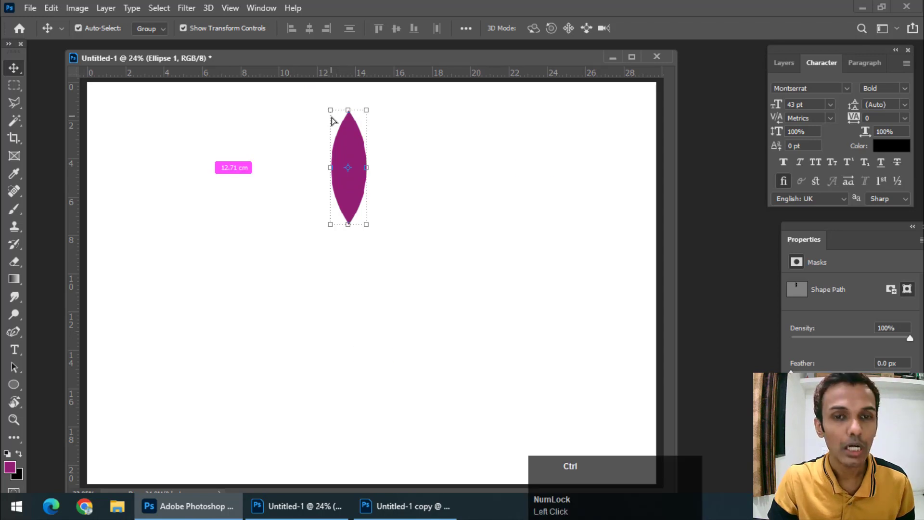
Free-transform the petal with its reference point at the bottom centre and rotate it 15° clockwise.
key(ctrl+t)
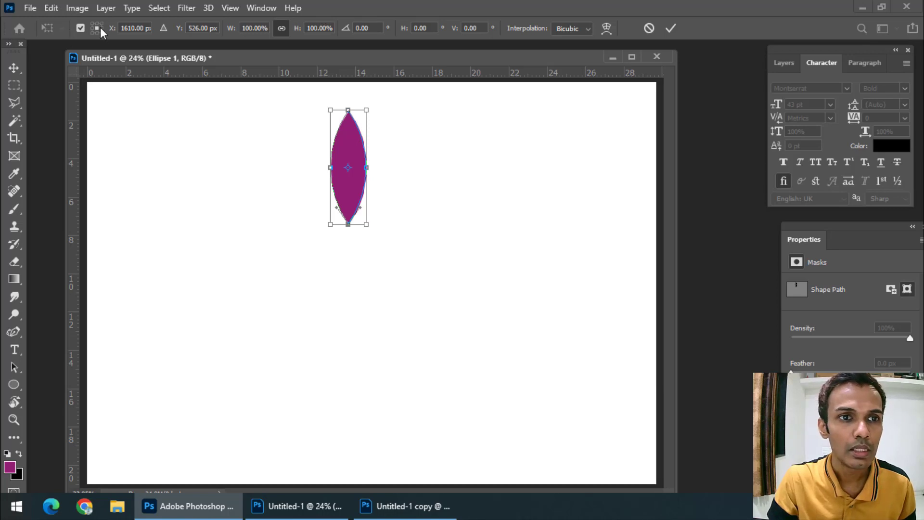
click(80, 29)
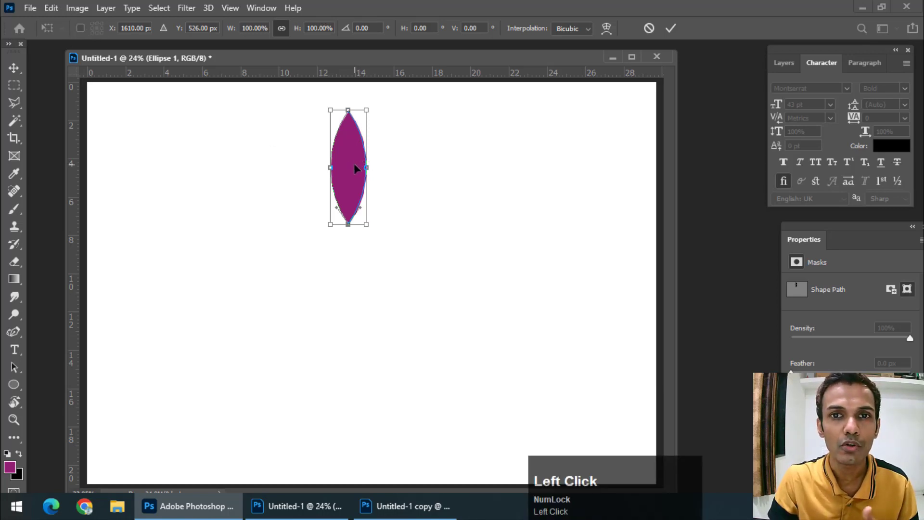
click(80, 29)
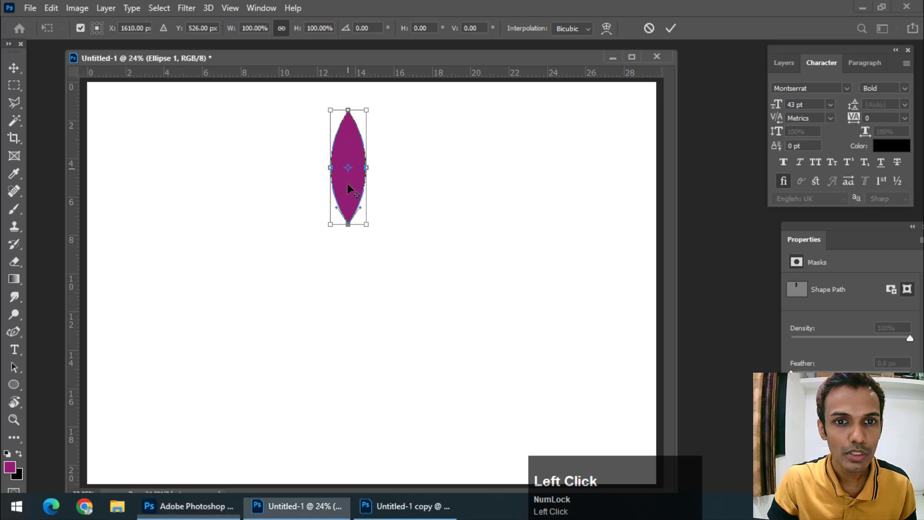
mouse_move(348, 168)
mouse_down()
mouse_move(348, 147)
mouse_move(346, 206)
mouse_move(348, 168)
mouse_up()
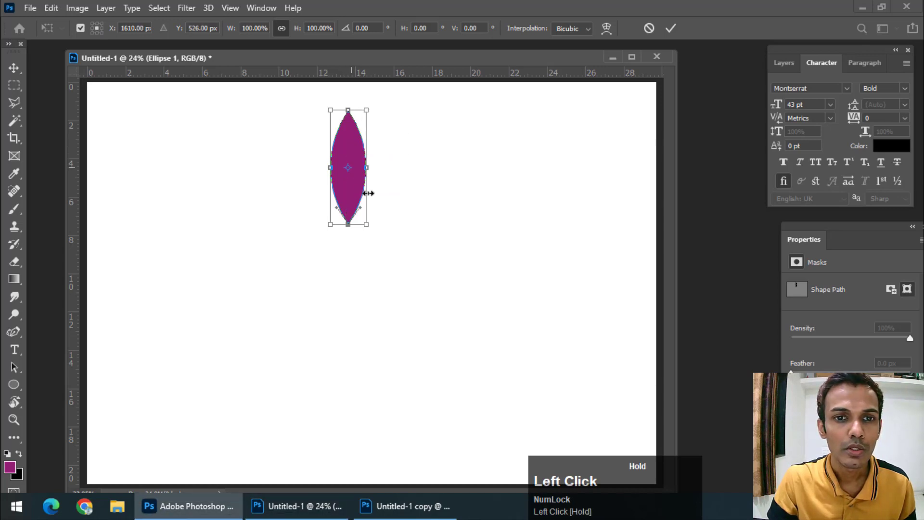
click(98, 32)
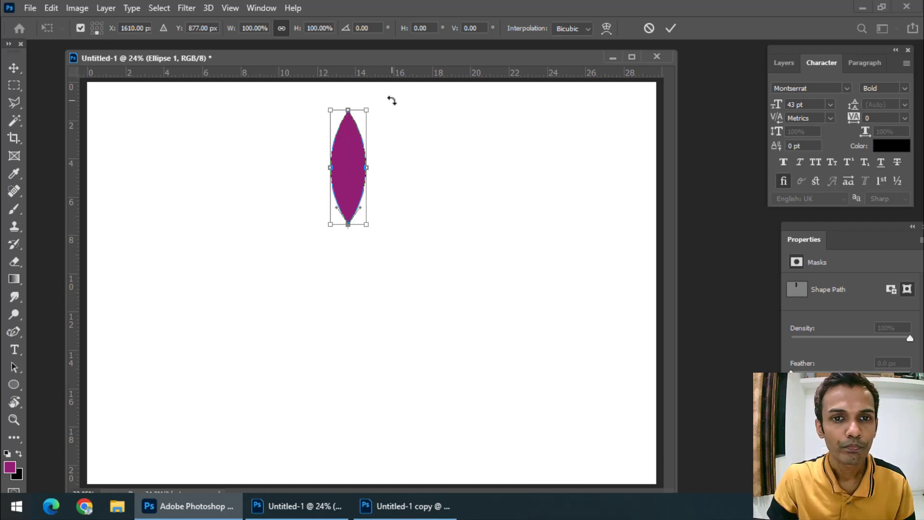
shift+drag(392, 100, 425, 96)
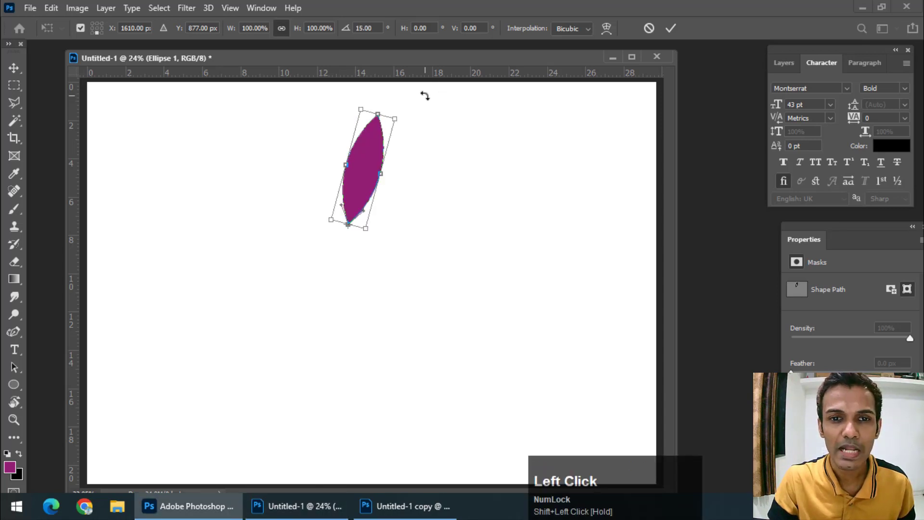
key(Return)
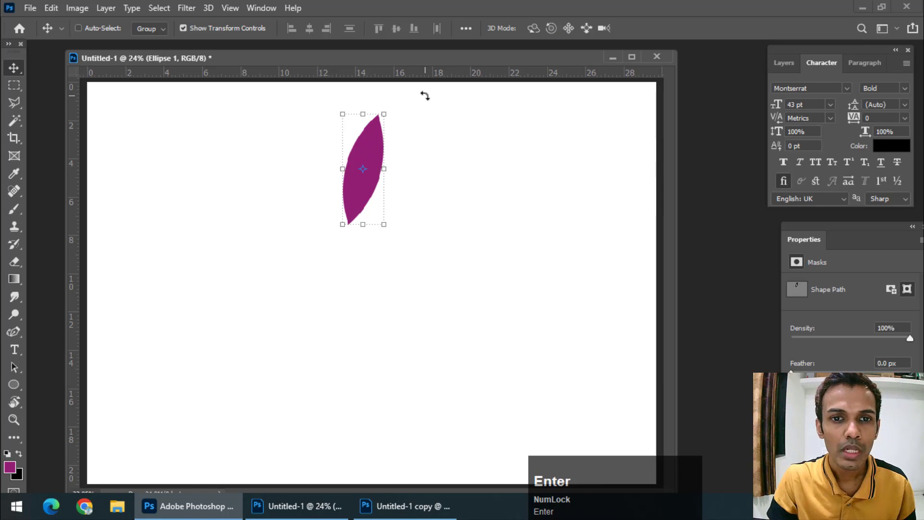
Read the PC and Mac key combinations noted in the Untitled-1 copy document and return to the petal document.
drag(377, 62, 433, 81)
click(404, 506)
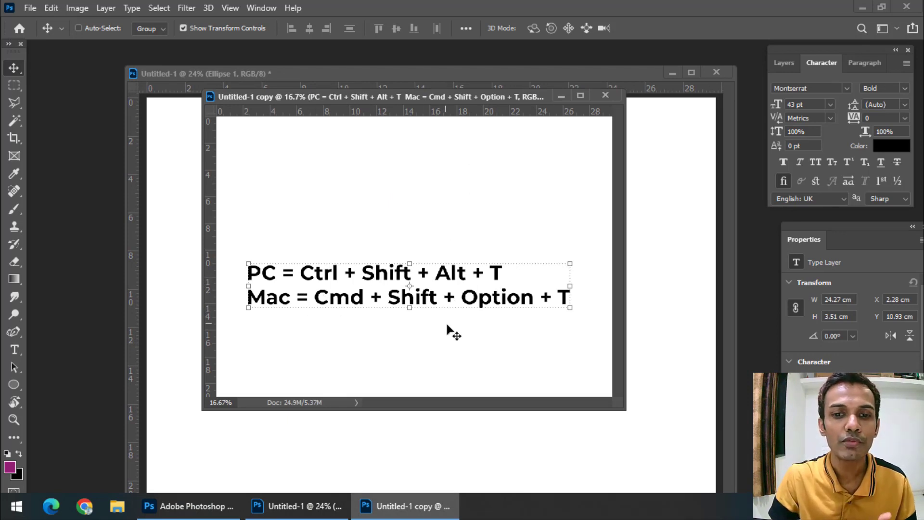
click(14, 85)
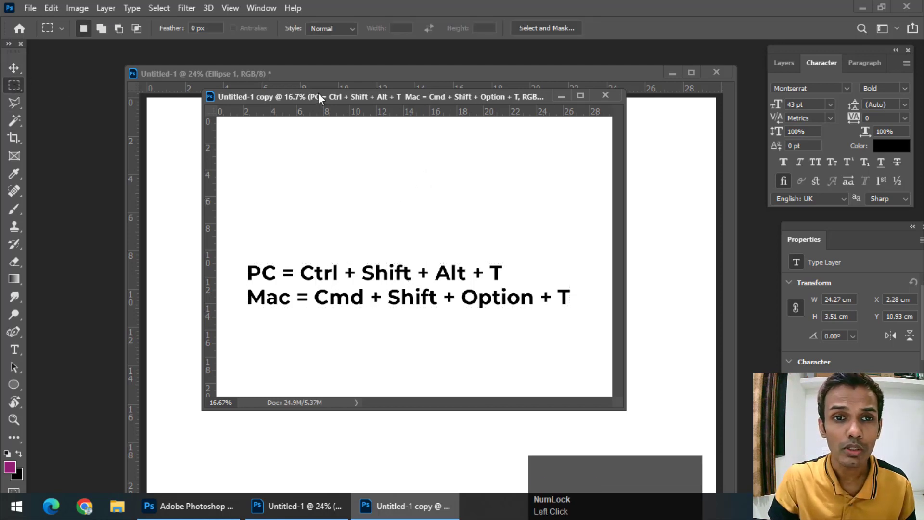
click(338, 70)
drag(351, 73, 316, 72)
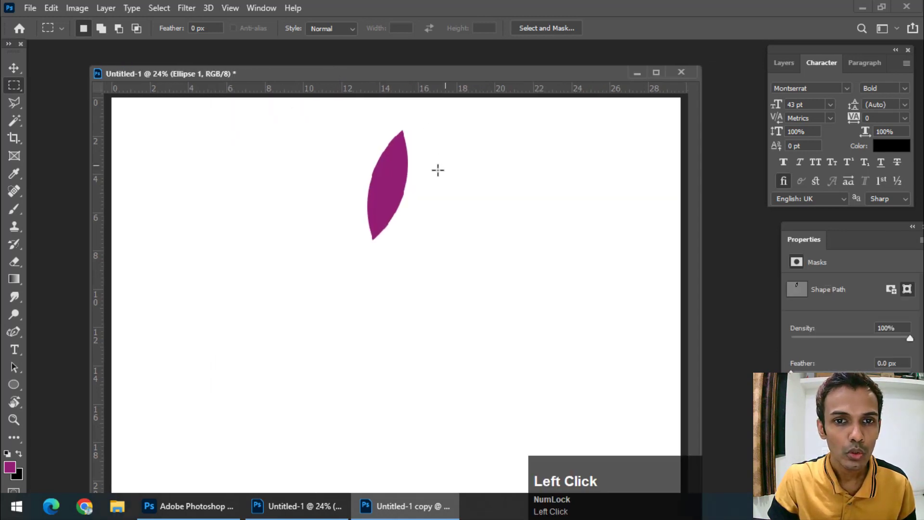
Show the layers and repeat the 15° rotation on duplicates of the petal until 23 copies complete a full circular flower.
click(13, 68)
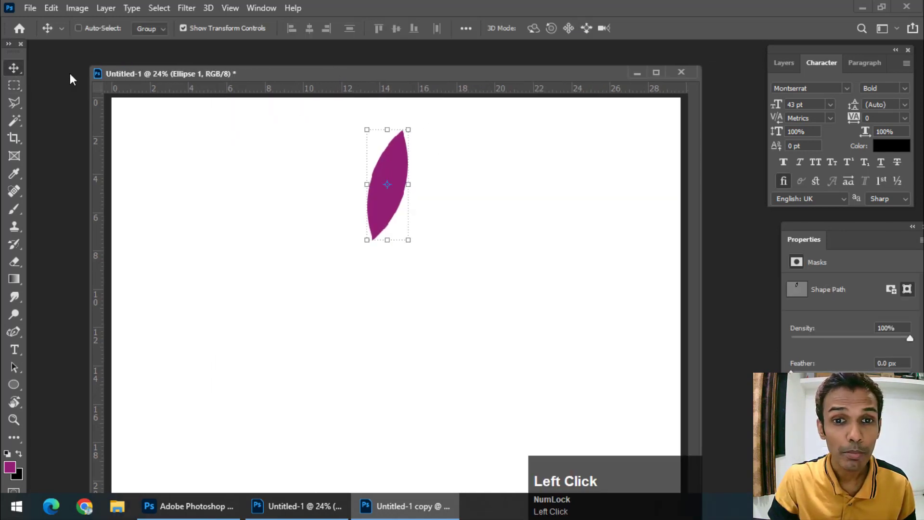
drag(342, 82, 326, 79)
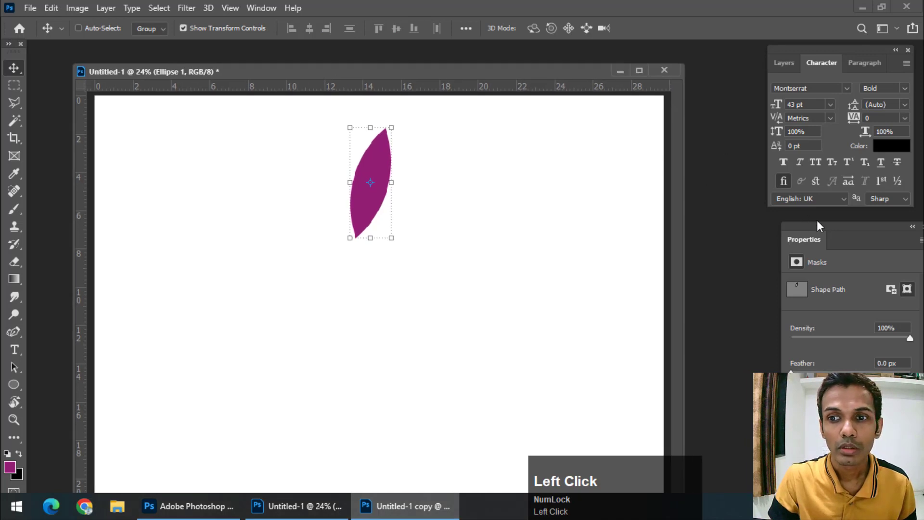
click(784, 64)
drag(816, 51, 789, 56)
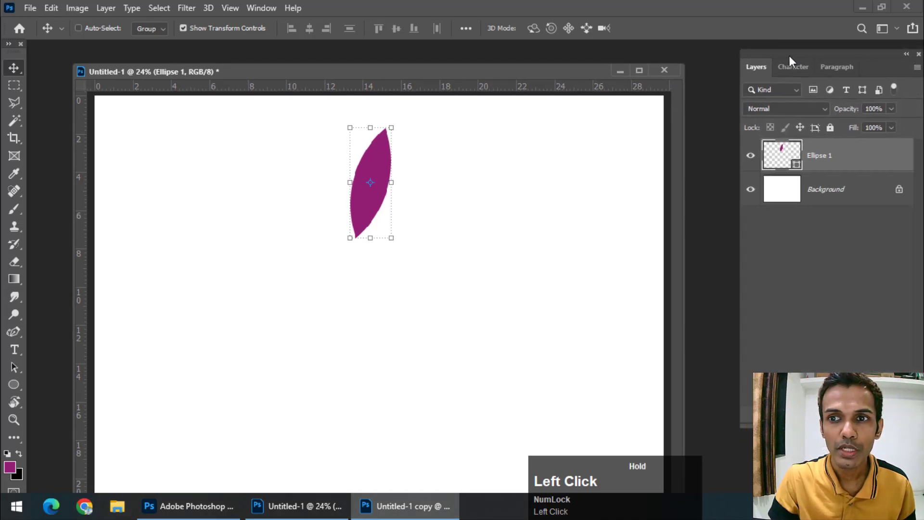
key(ctrl+shift+alt)
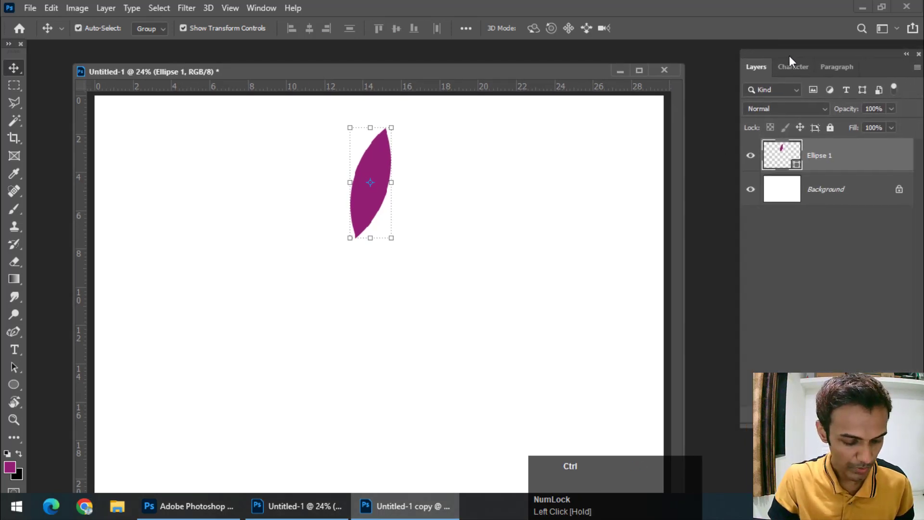
key(ctrl+shift+alt+t)
key(ctrl+shift+alt+t)
key(ctrl+shift+alt+t)
key(ctrl+shift+alt+t)
key(ctrl+shift+alt+t)
key(ctrl+shift+alt+t)
key(ctrl+shift+alt+t)
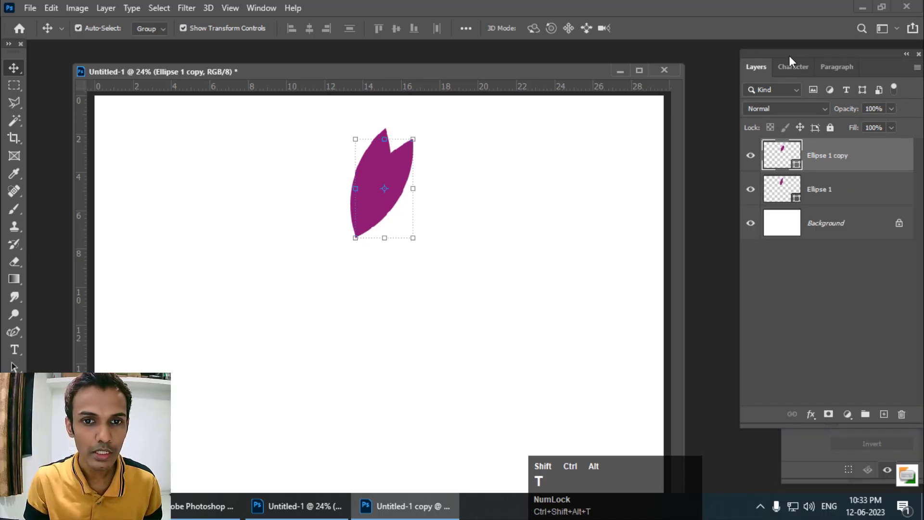
key(ctrl+shift+alt+t)
key(ctrl+shift+alt+t)
key(ctrl+shift+alt+t)
key(ctrl+shift+alt+t)
key(ctrl+shift+alt+t)
key(ctrl+shift+alt+t)
key(ctrl+shift+alt+t)
key(ctrl+shift+alt+t)
key(ctrl+shift+alt+t)
key(ctrl+shift+alt+t)
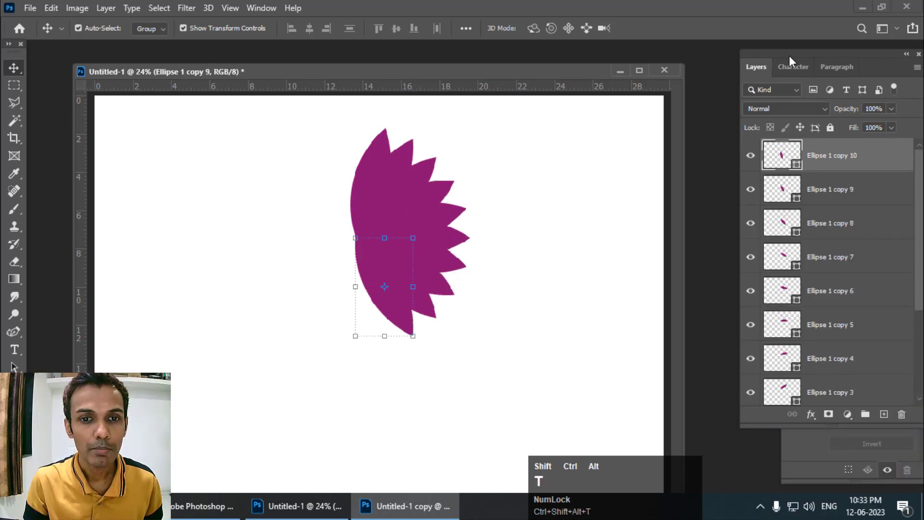
key(ctrl+shift+alt+t)
key(ctrl+shift+alt+t)
key(ctrl+shift+alt+t)
key(ctrl+shift+alt+t)
key(ctrl+shift+alt+t)
key(ctrl+shift+alt+t)
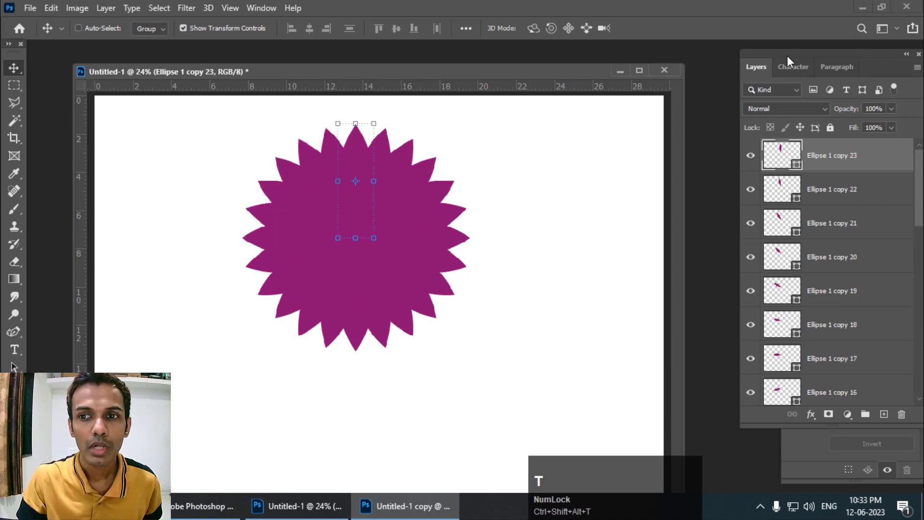
Select all the petal layers from Ellipse 1 copy 23 down to Ellipse 1 and lower their opacity to 68%.
drag(922, 197, 921, 359)
shift+click(843, 351)
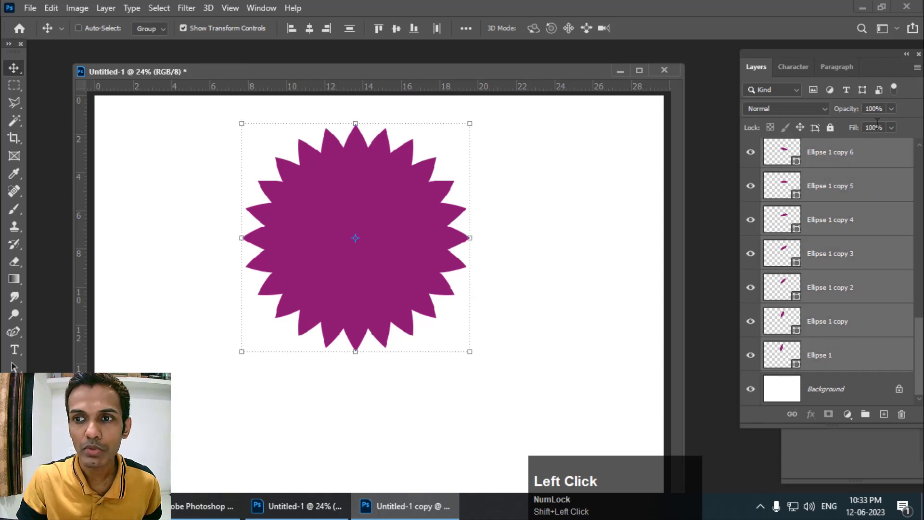
drag(849, 111, 829, 118)
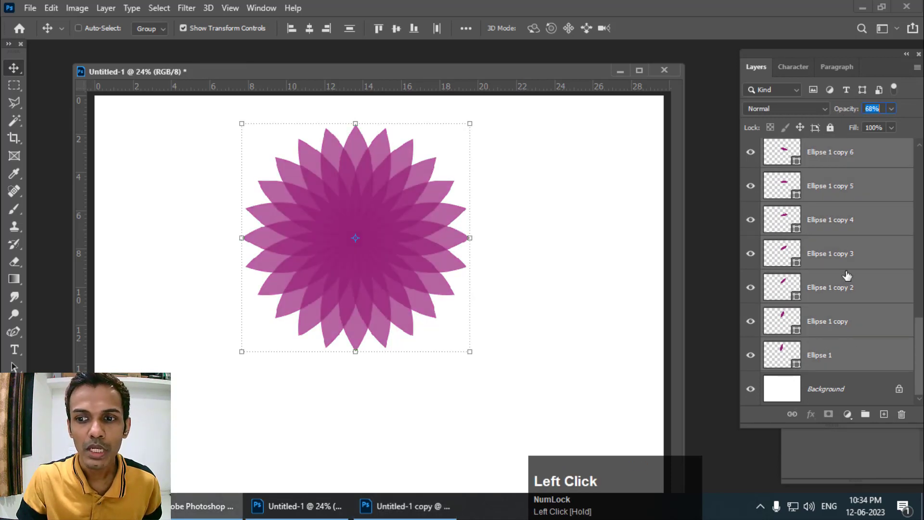
Put the selected petal layers into a new group named Flower 1.
click(866, 415)
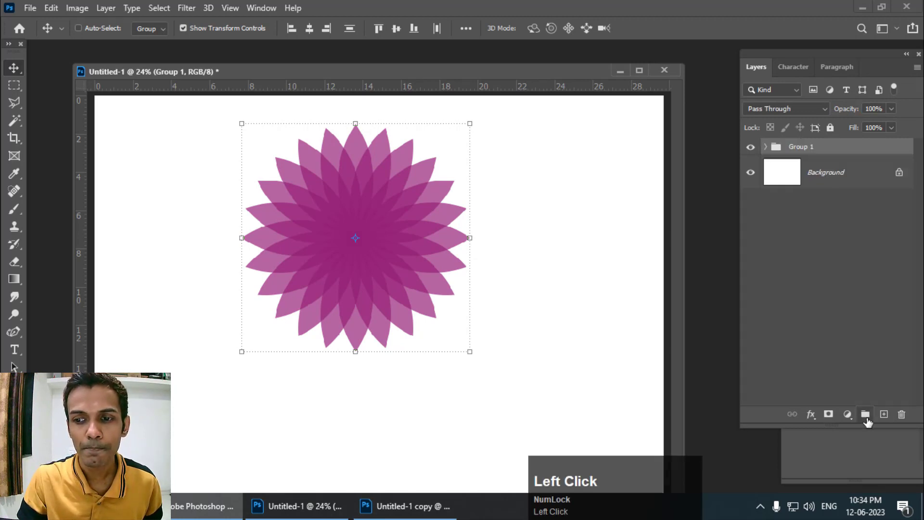
double_click(807, 149)
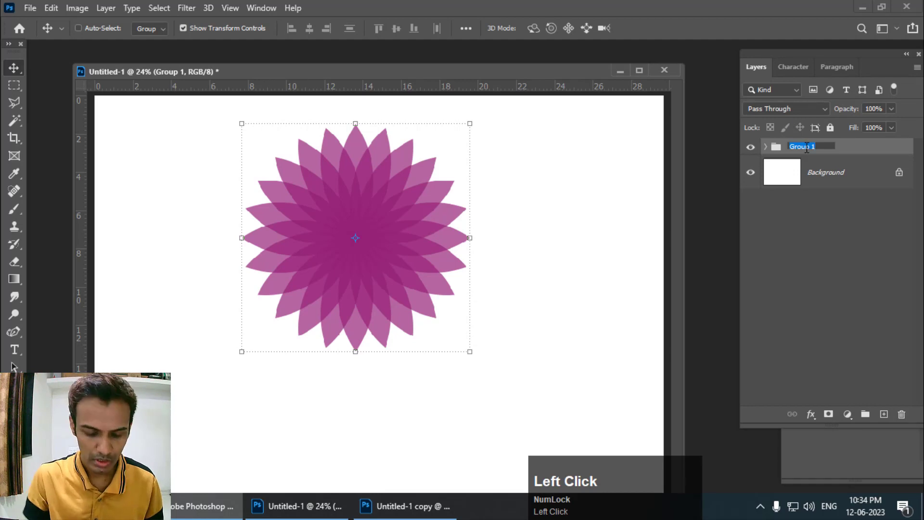
text(Flower 1)
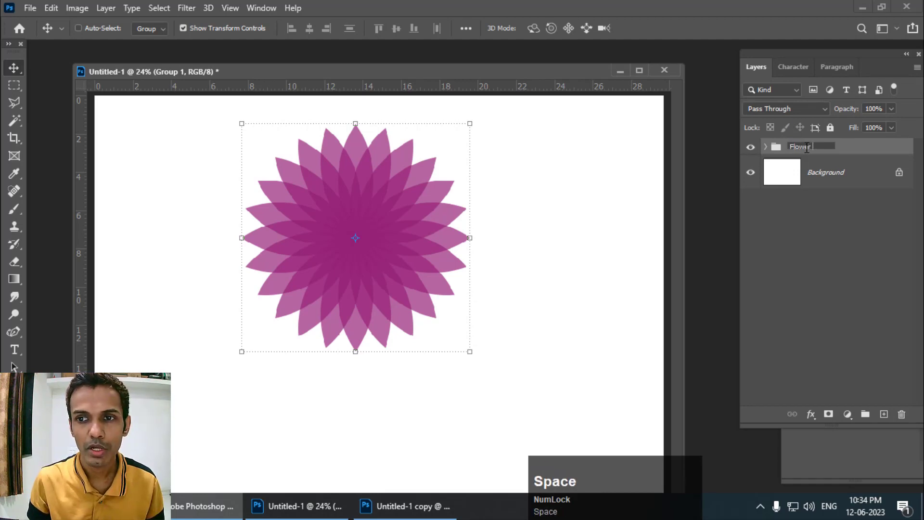
key(Return)
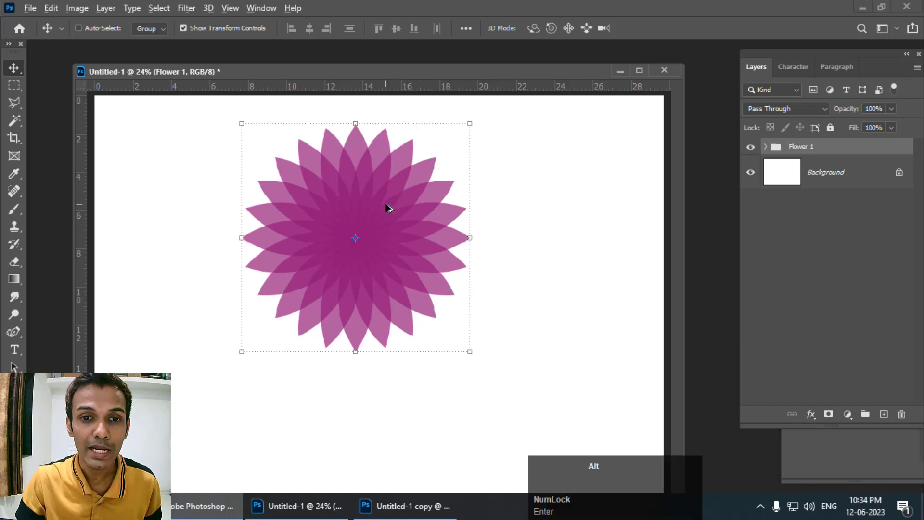
Duplicate the Flower 1 group and scale the copy down over the middle of the original flower.
drag(394, 214, 474, 232)
drag(548, 149, 468, 242)
drag(433, 321, 397, 250)
key(Return)
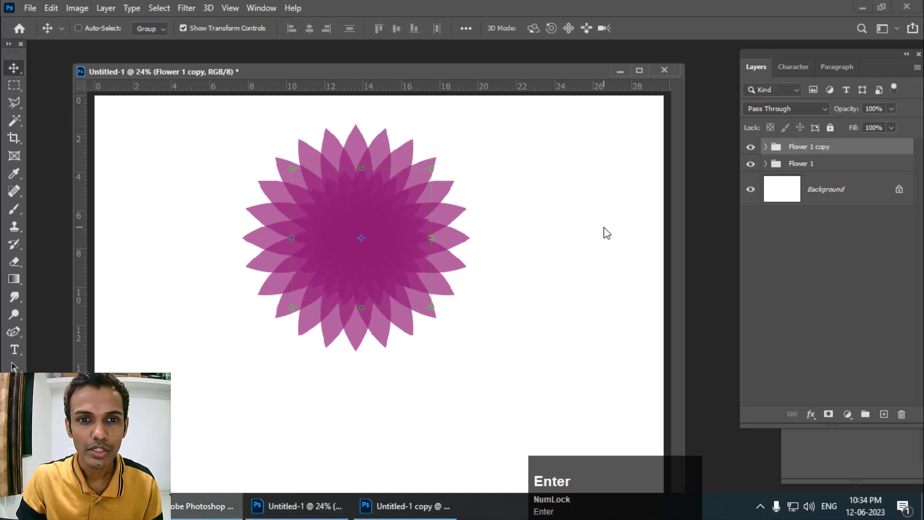
key(Left)
Apply a black (000000) Color Overlay to the Flower 1 copy group.
click(864, 150)
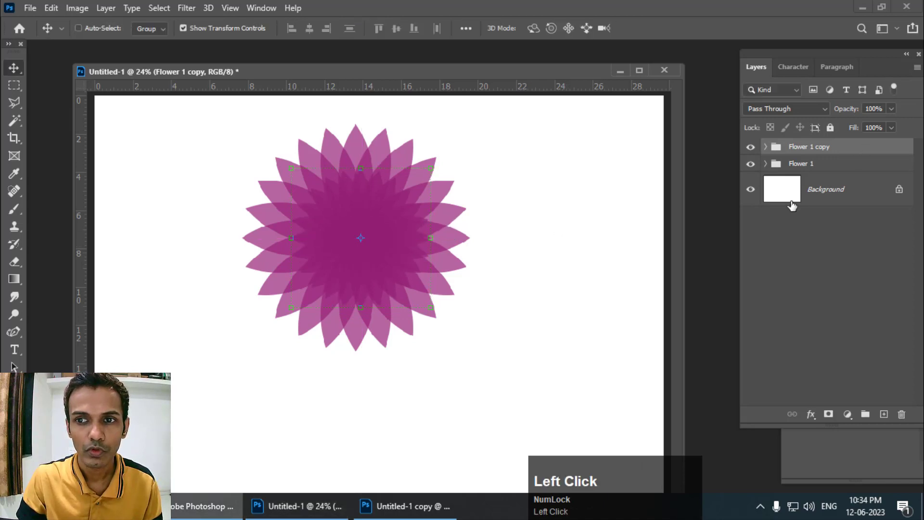
click(438, 349)
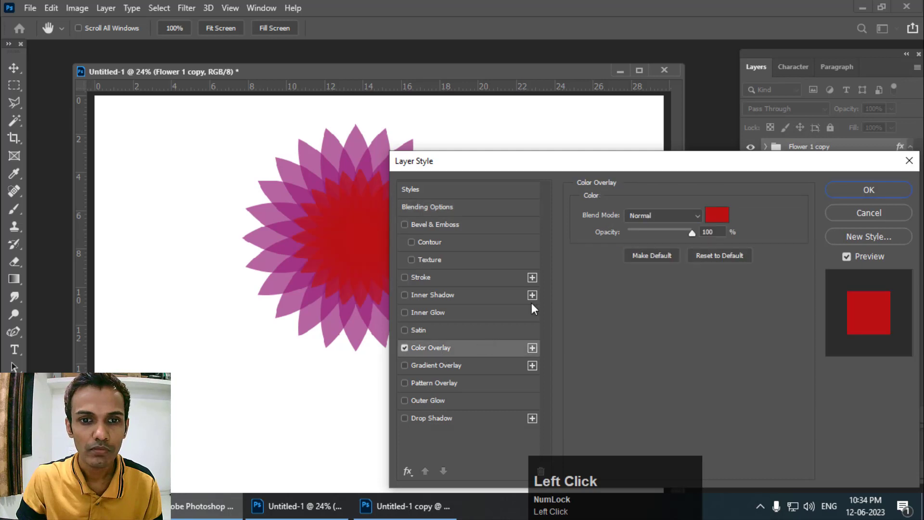
click(717, 215)
click(698, 332)
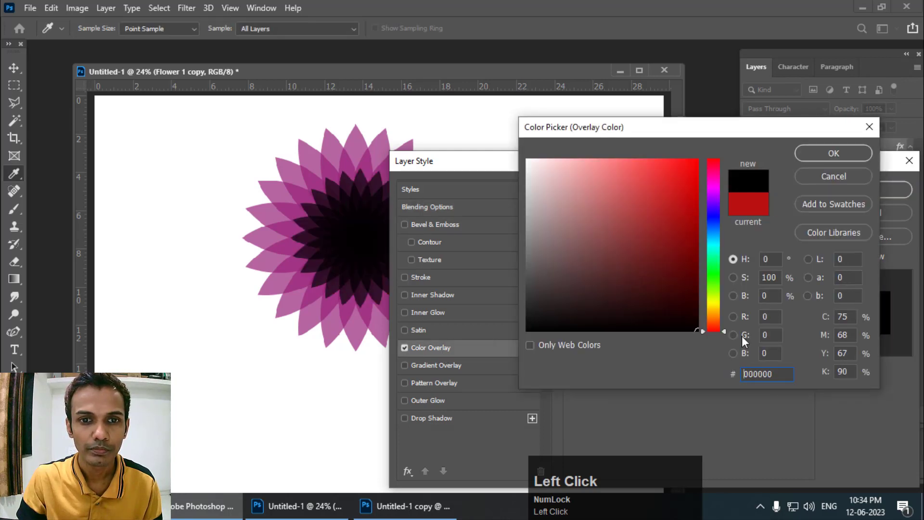
click(820, 159)
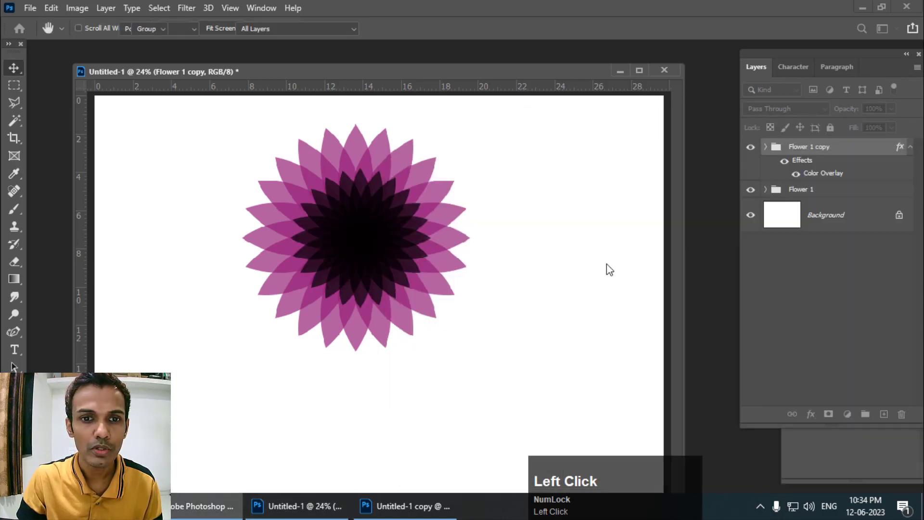
click(869, 190)
Scale the black inner flower down to about 91% and nudge it towards the flower's centre.
drag(433, 167, 419, 182)
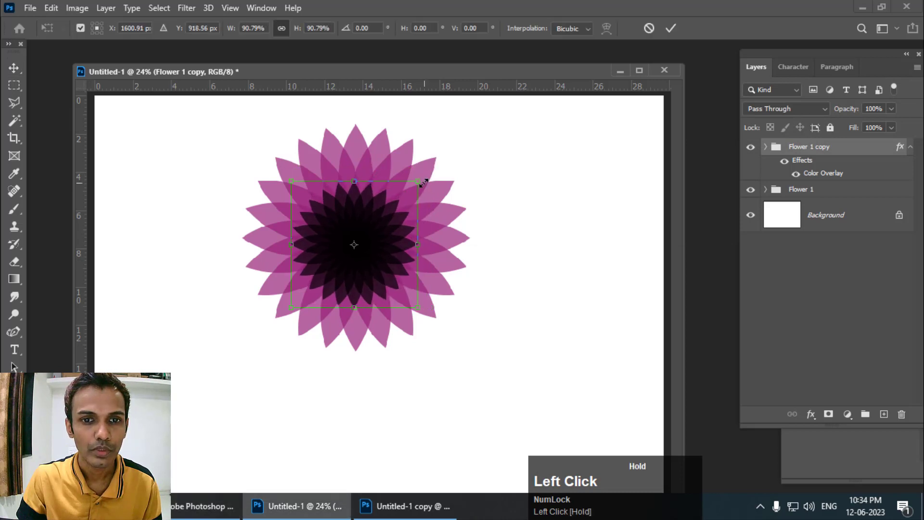
key(Return)
key(Right)
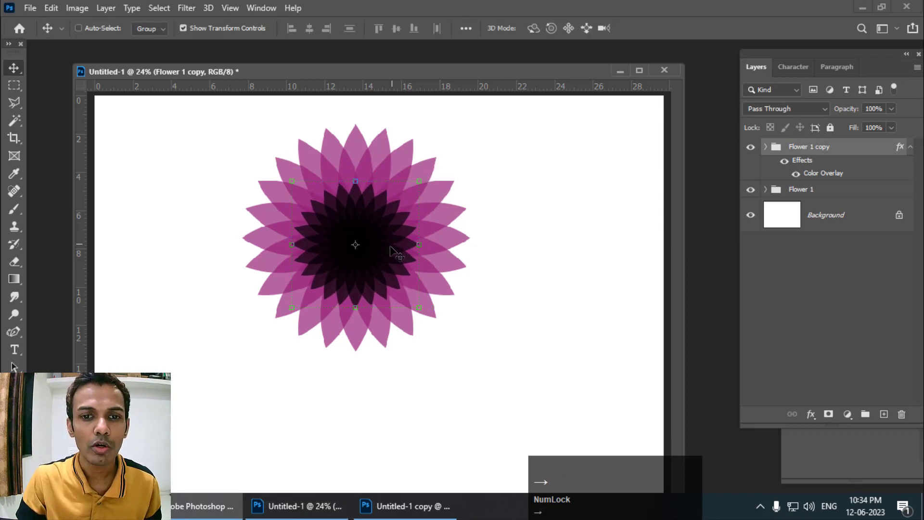
Duplicate the black flower and shrink the copy into a smaller flower at its centre.
drag(465, 227, 457, 199)
drag(443, 237, 383, 243)
key(Return)
key(Left)
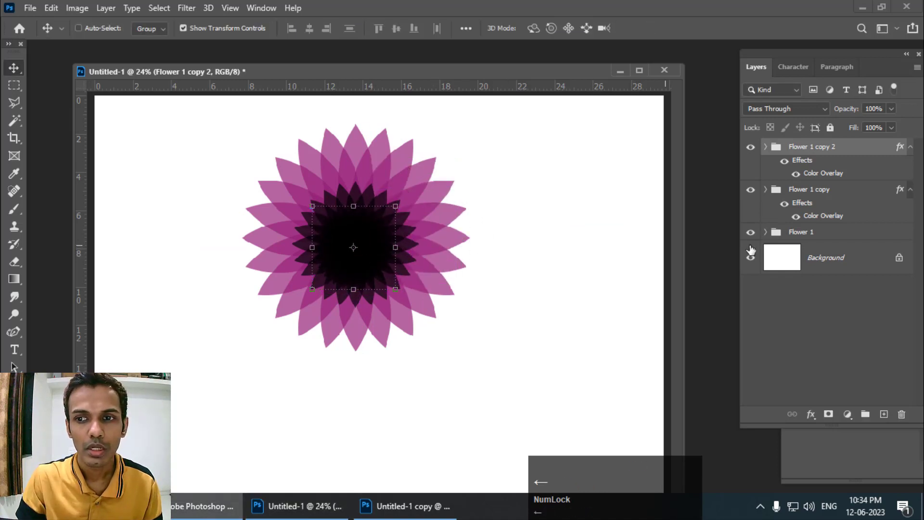
Set the Color Overlay of the Flower 1 copy 2 group to white (ffffff).
click(828, 179)
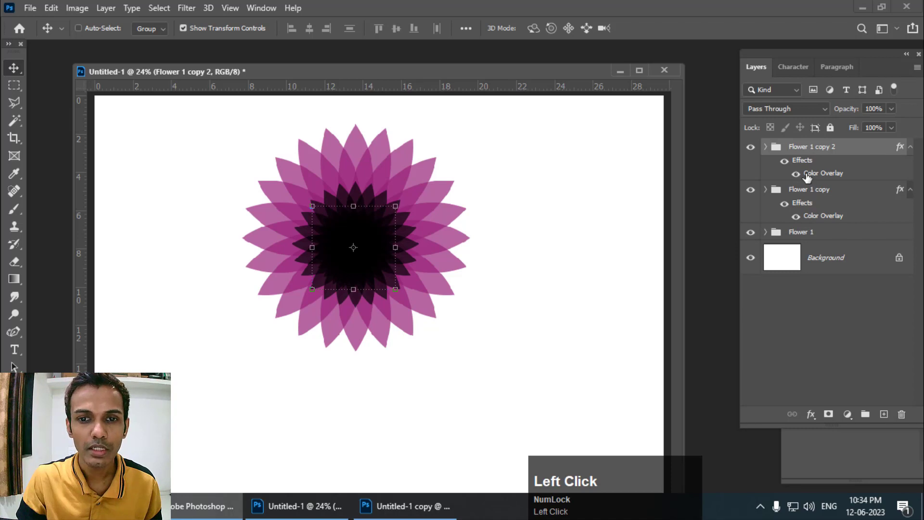
double_click(807, 177)
click(716, 213)
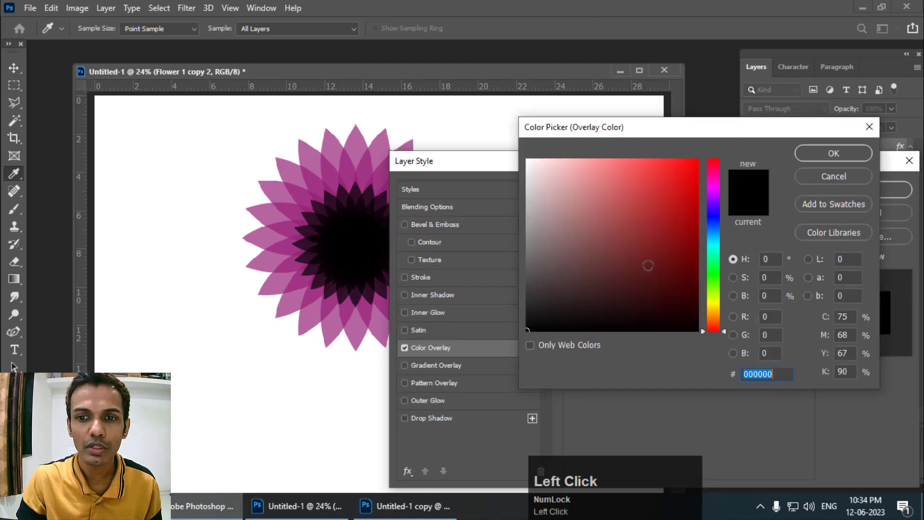
text(ffffff)
click(814, 155)
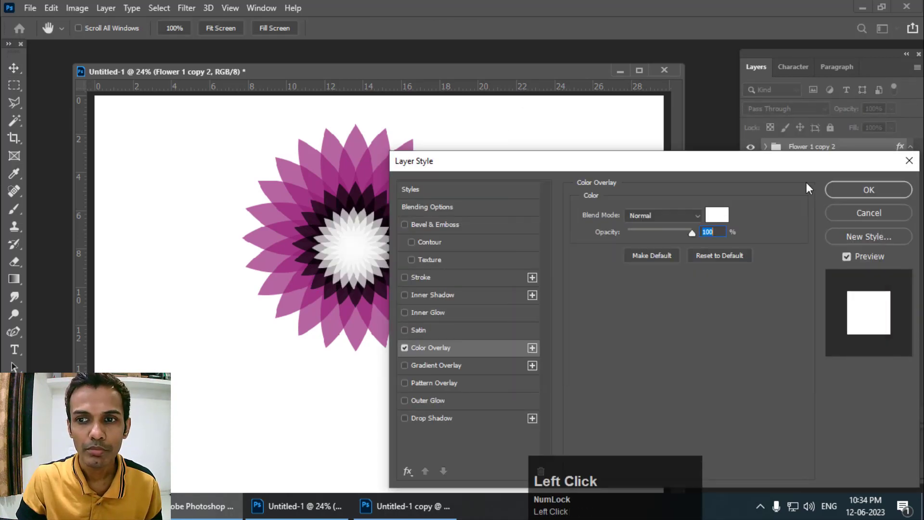
click(869, 189)
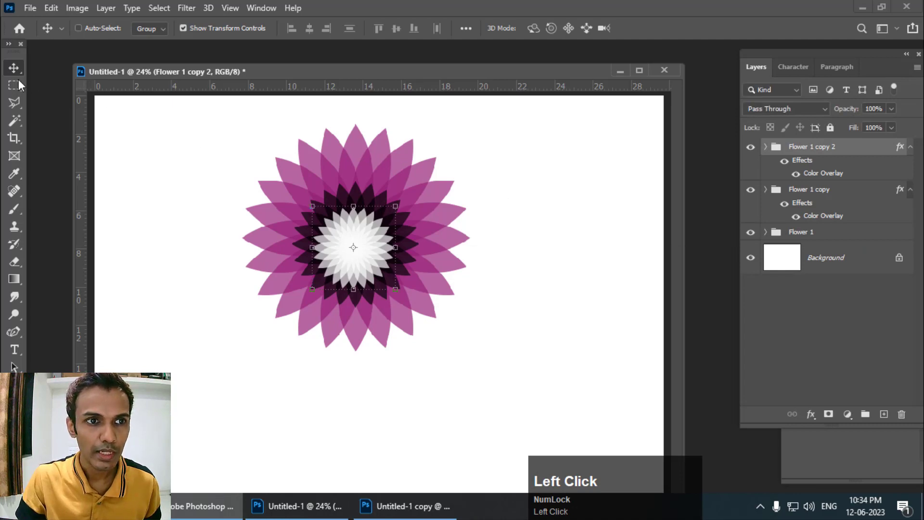
Select all three flower groups and align their horizontal and vertical centres.
key(ctrl)
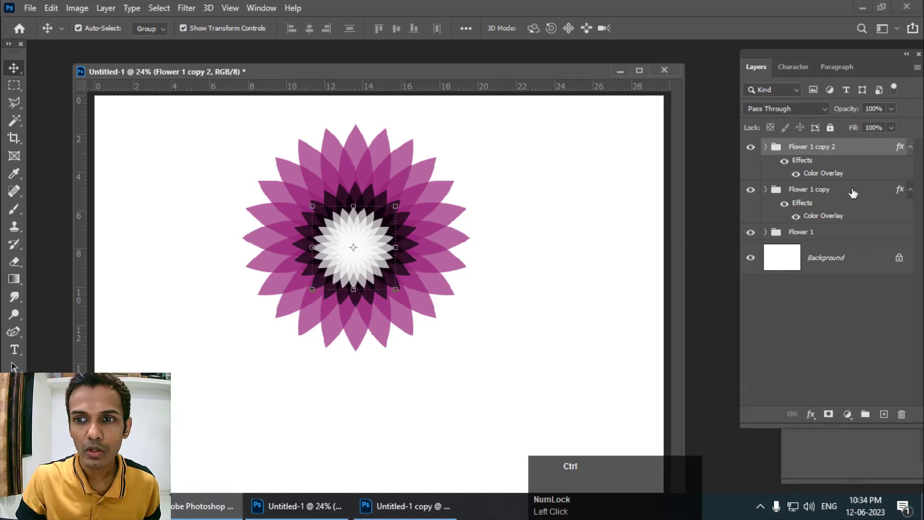
ctrl+click(853, 192)
ctrl+click(851, 233)
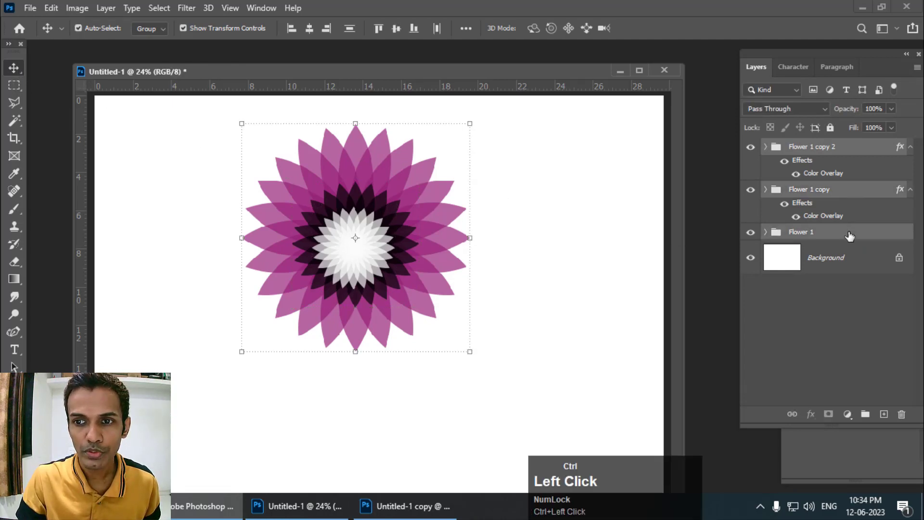
click(309, 31)
click(396, 28)
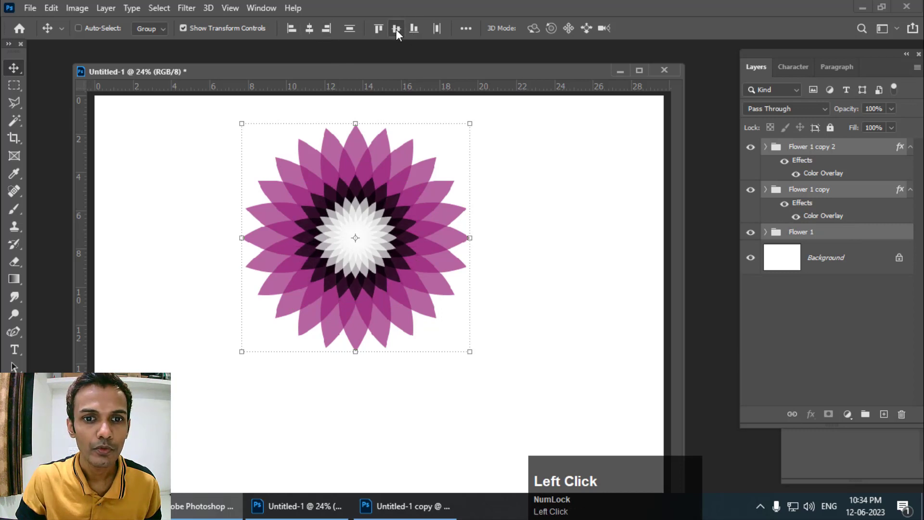
Scale the three-layered flower down and move it to the upper left of the canvas.
drag(469, 123, 419, 175)
drag(258, 70, 235, 54)
drag(326, 211, 227, 160)
key(Return)
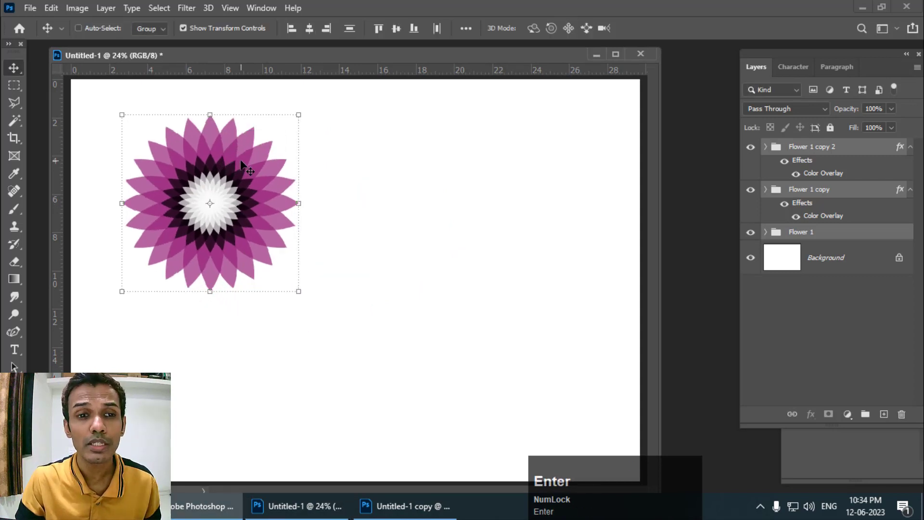
Duplicate the whole flower to the right side of the canvas and group its three copied layer groups.
alt+drag(308, 181, 598, 200)
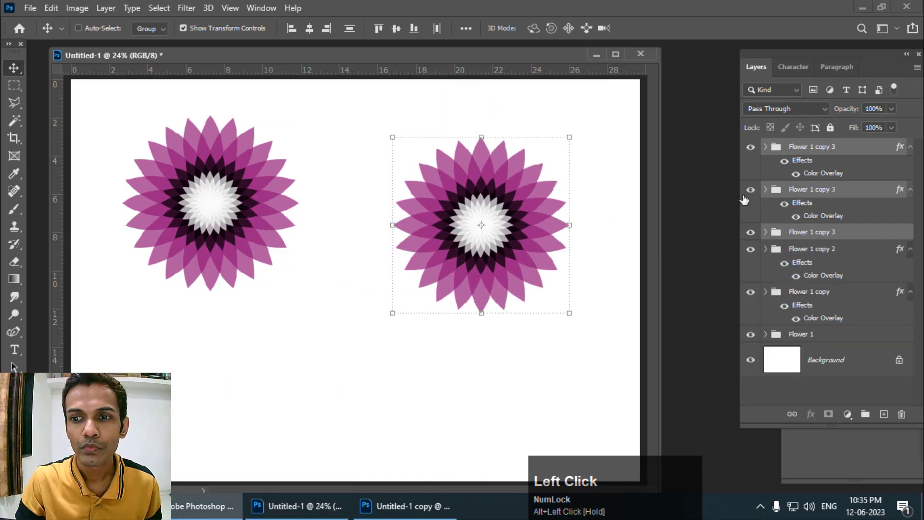
scroll(784, 224, down, 1)
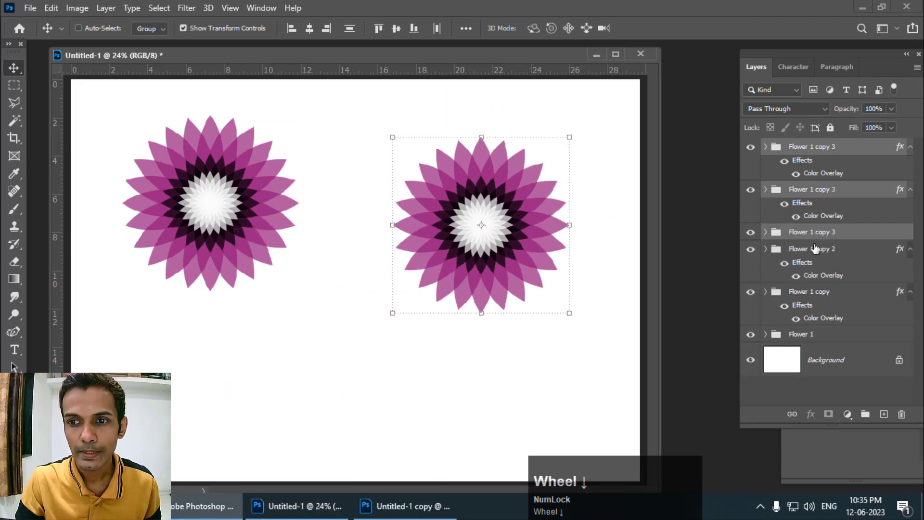
key(ctrl+g)
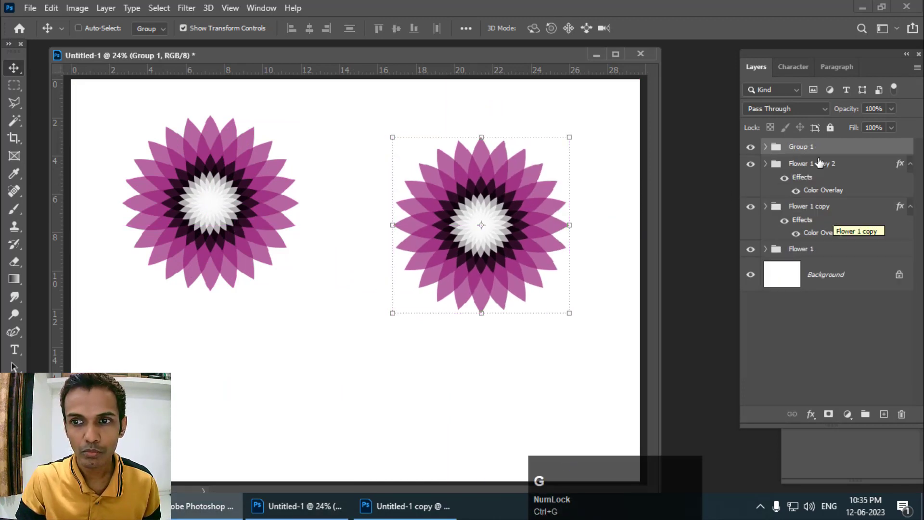
Group the original flower's Flower 1 copy 2, Flower 1 copy and Flower 1 groups together.
click(819, 163)
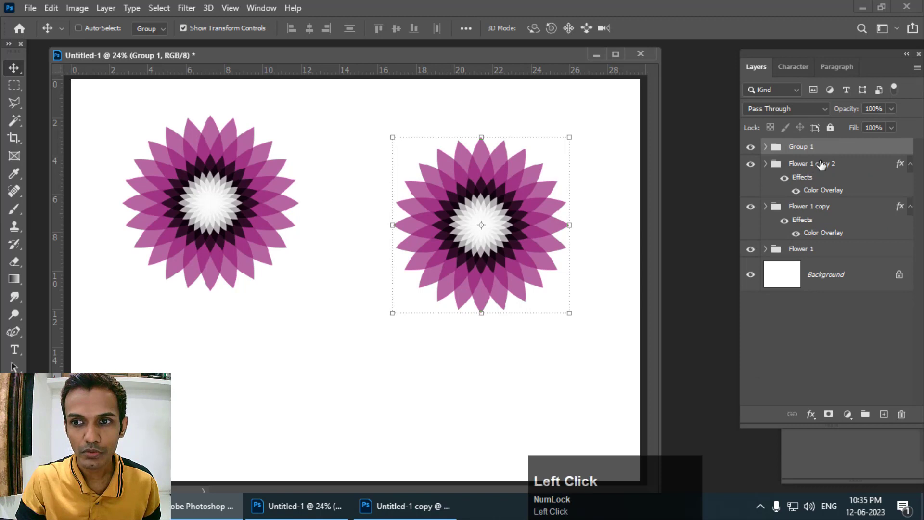
ctrl+click(839, 206)
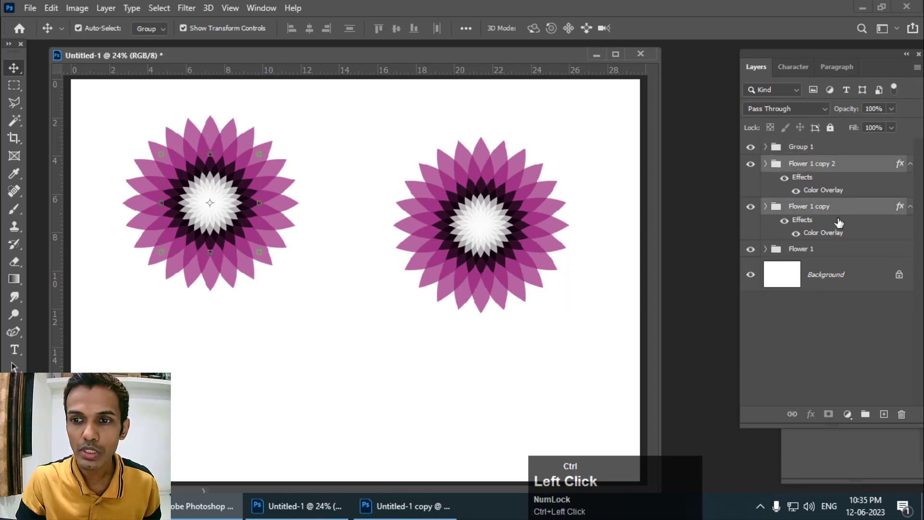
ctrl+click(819, 251)
key(ctrl+g)
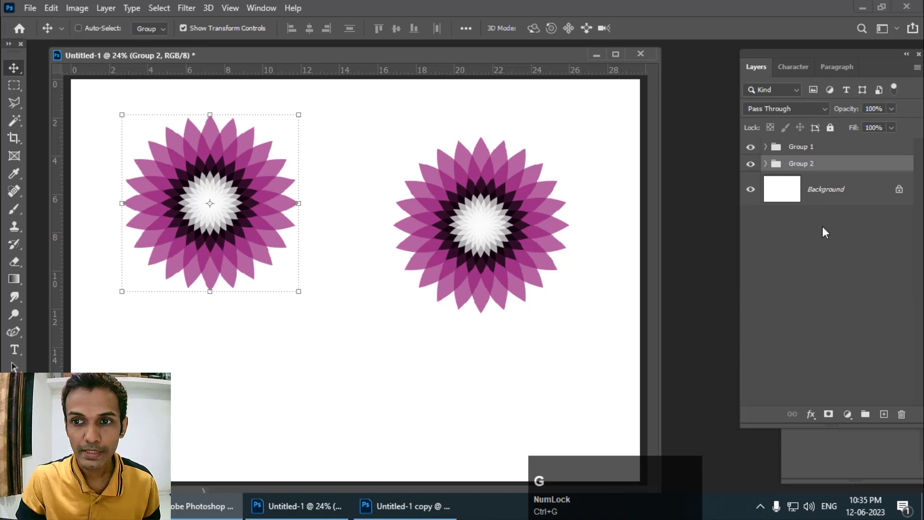
Inside Group 1, apply a dark blue (0a376b) Color Overlay to the duplicated flower's outer petal group.
click(804, 148)
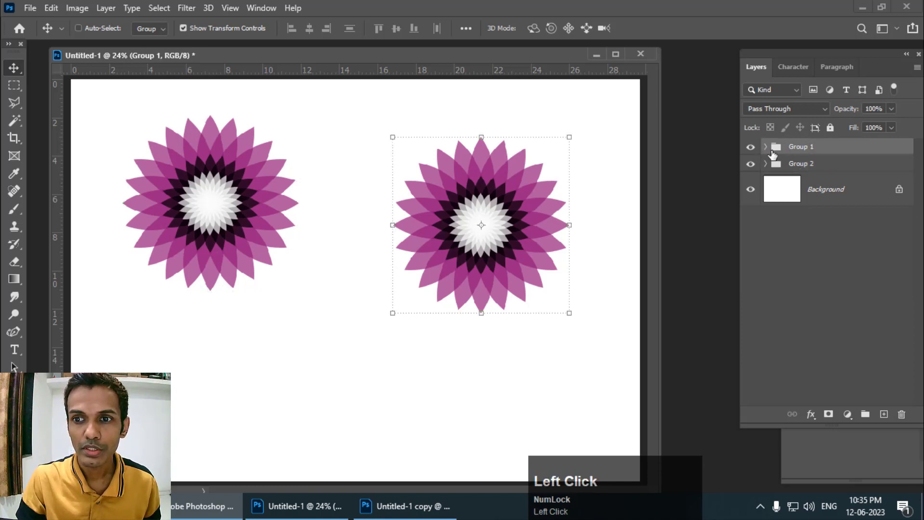
click(765, 147)
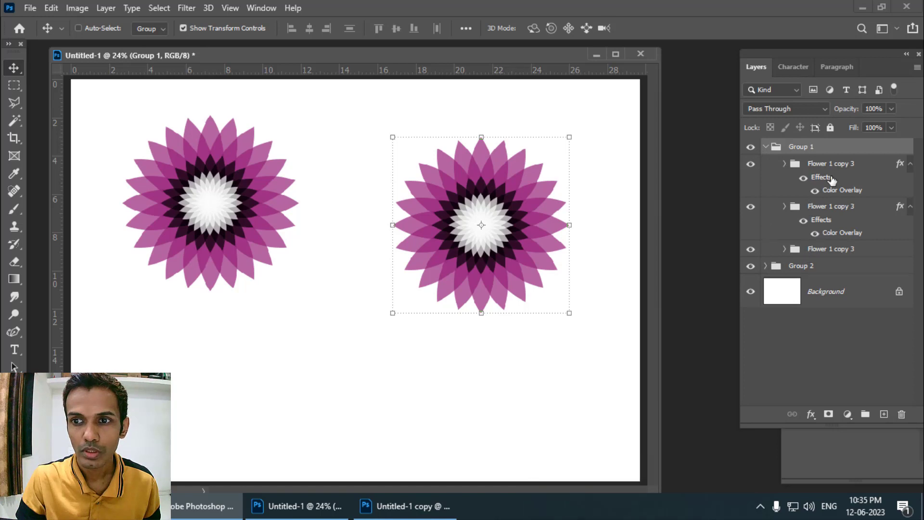
click(751, 249)
click(751, 250)
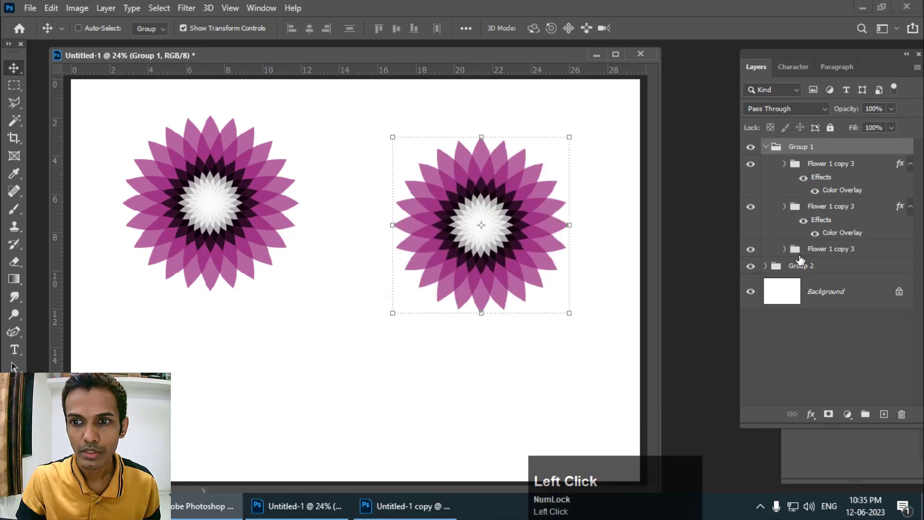
double_click(845, 250)
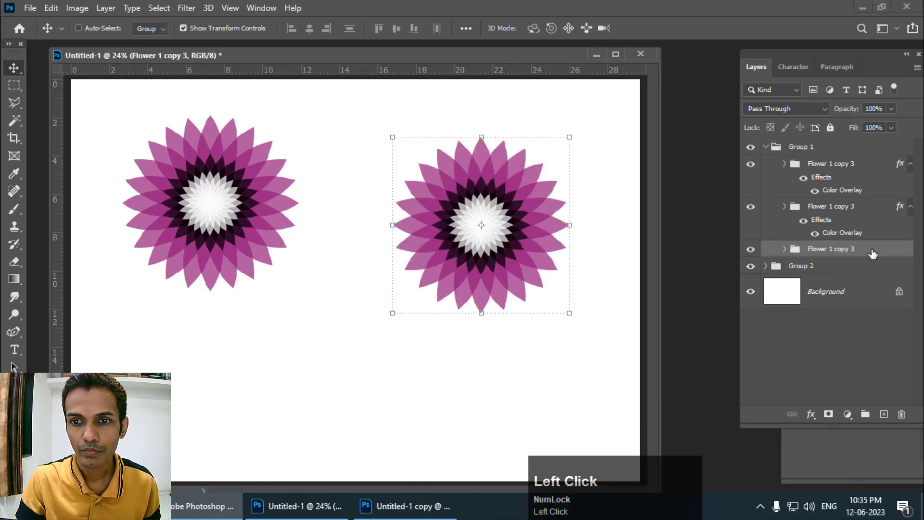
drag(604, 159, 754, 155)
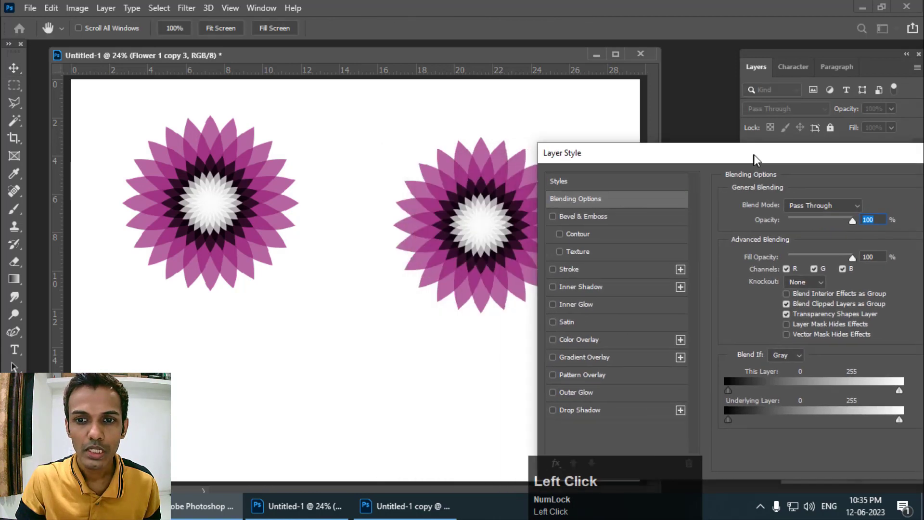
click(599, 340)
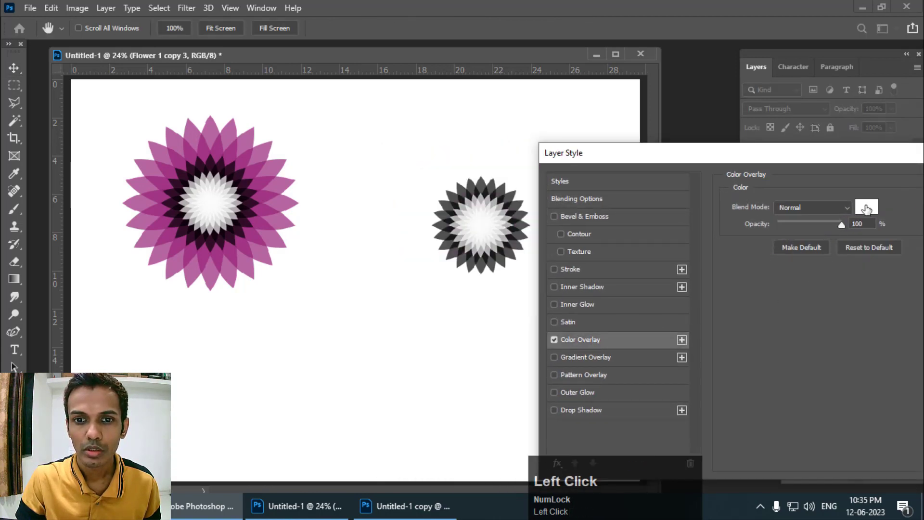
click(867, 208)
drag(714, 247, 714, 225)
click(683, 259)
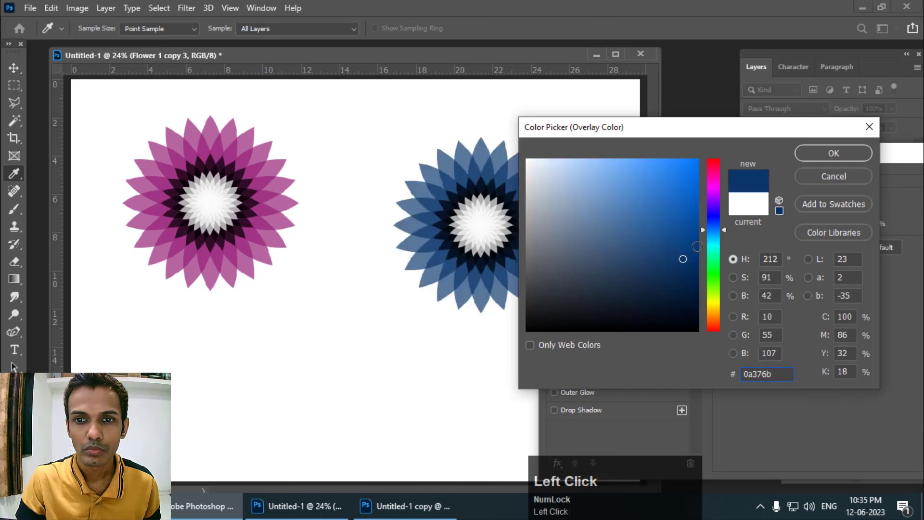
click(834, 154)
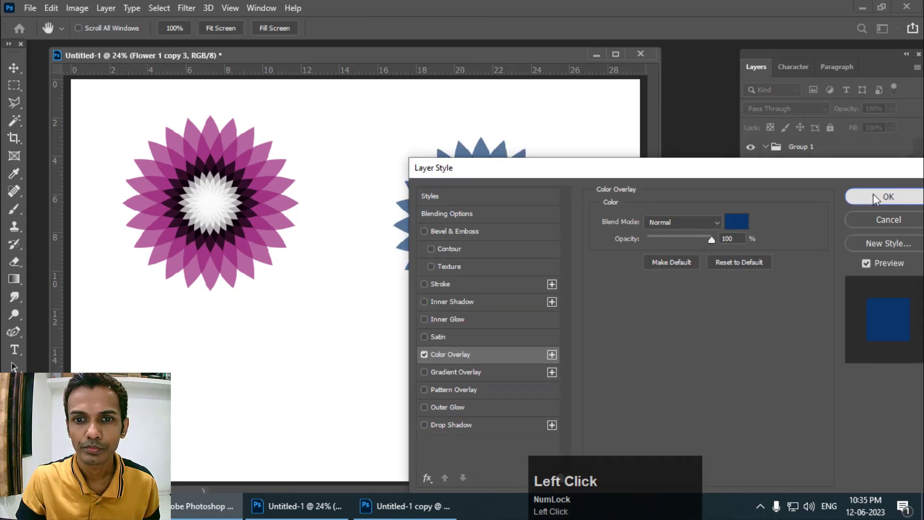
click(876, 196)
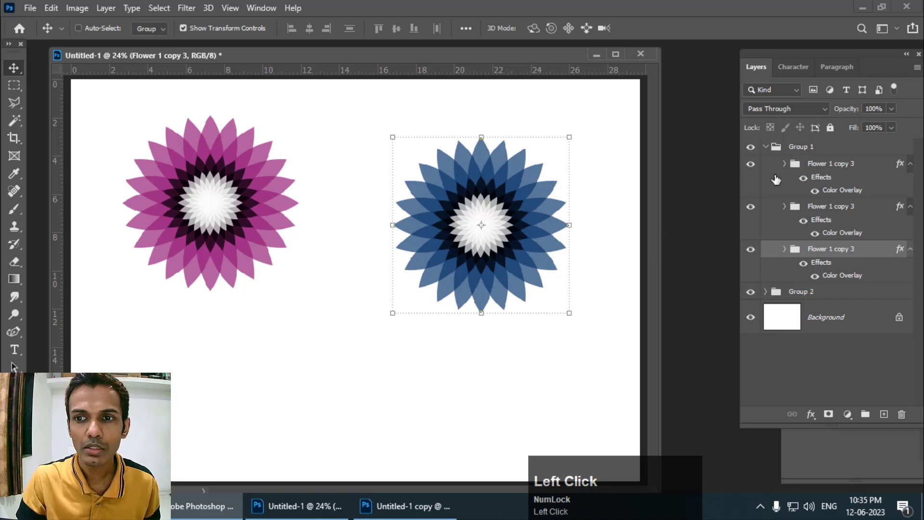
Duplicate the blue flower group to the lower middle of the canvas, scale the copy to about 92%, and centre it between the other flowers.
click(766, 147)
alt+drag(490, 228, 369, 333)
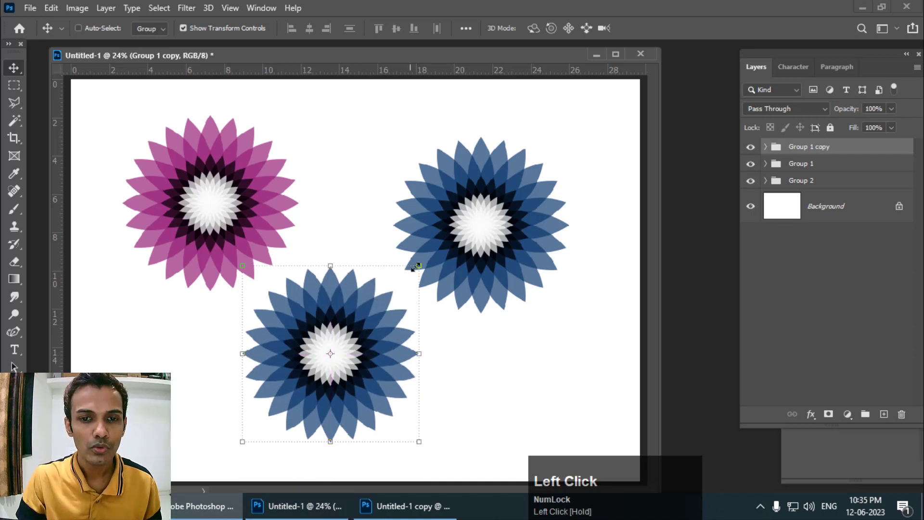
drag(417, 266, 405, 280)
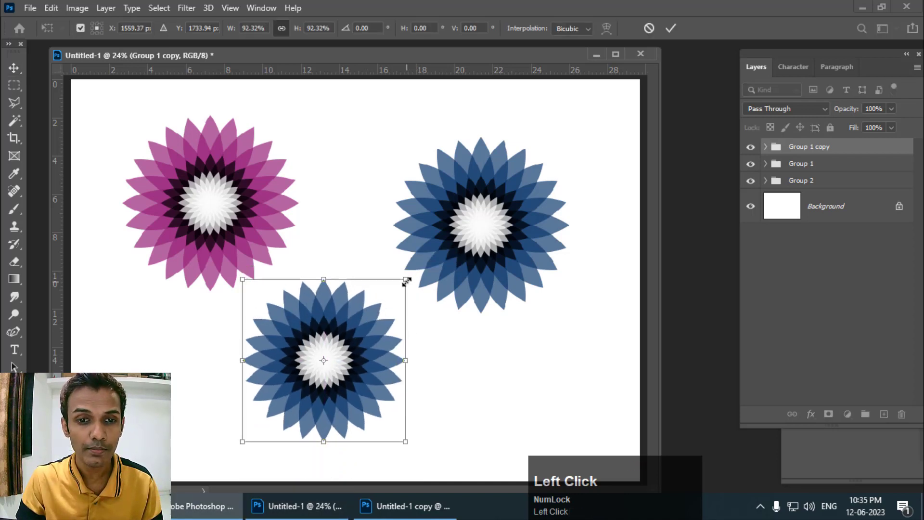
key(Return)
drag(364, 300, 367, 309)
Inside Group 1 copy, change the Color Overlay of the outer petal group to a medium green.
click(766, 146)
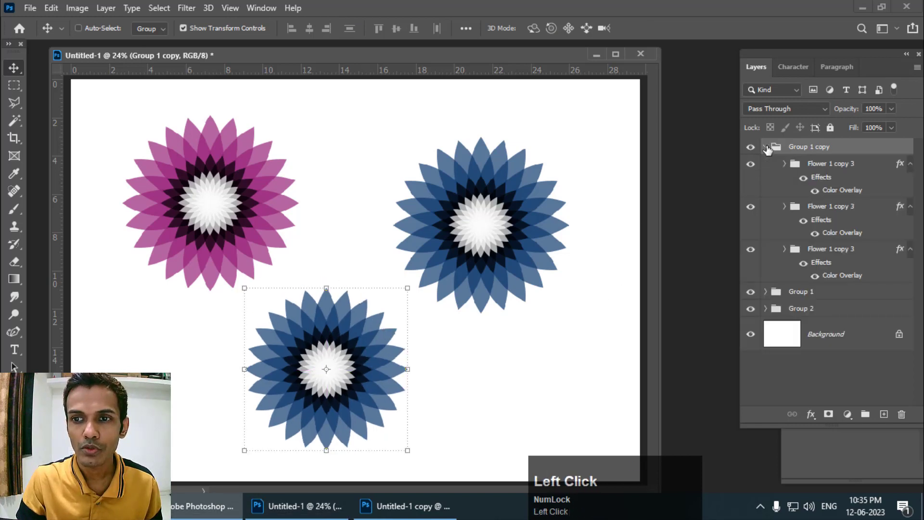
click(846, 279)
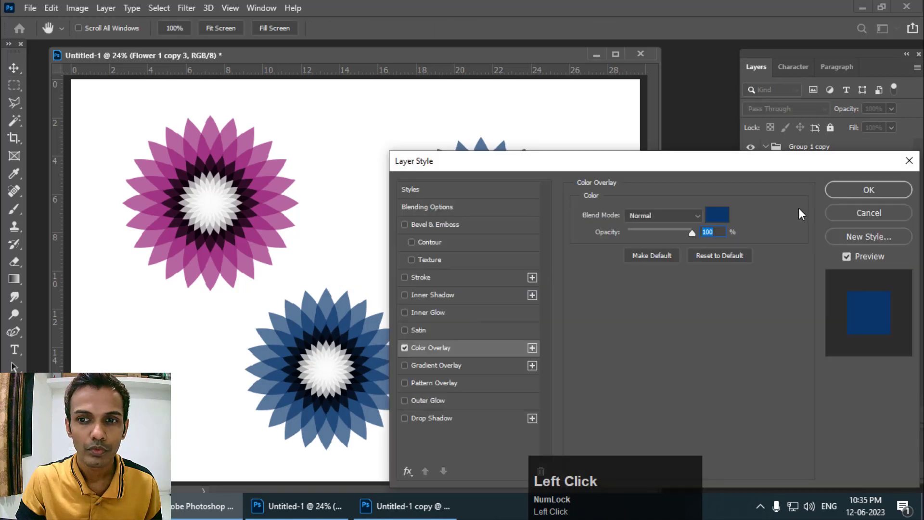
click(717, 215)
click(712, 280)
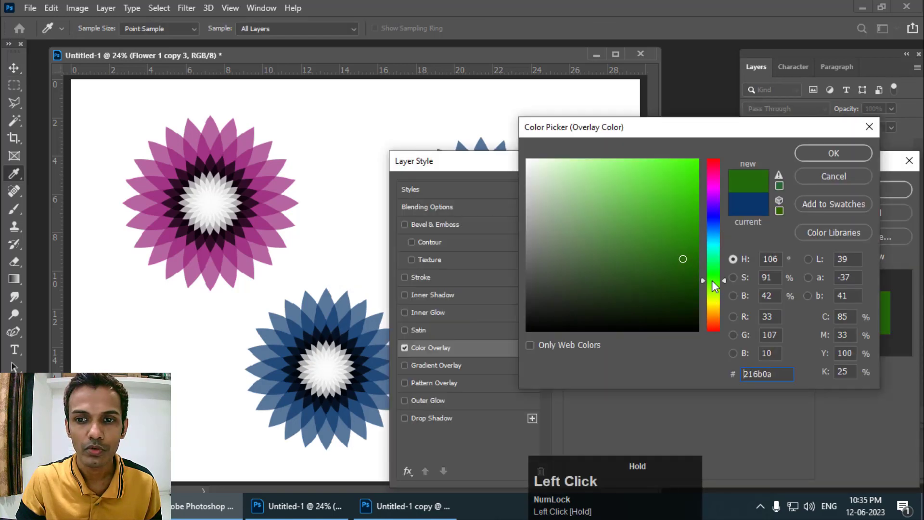
click(679, 239)
click(829, 155)
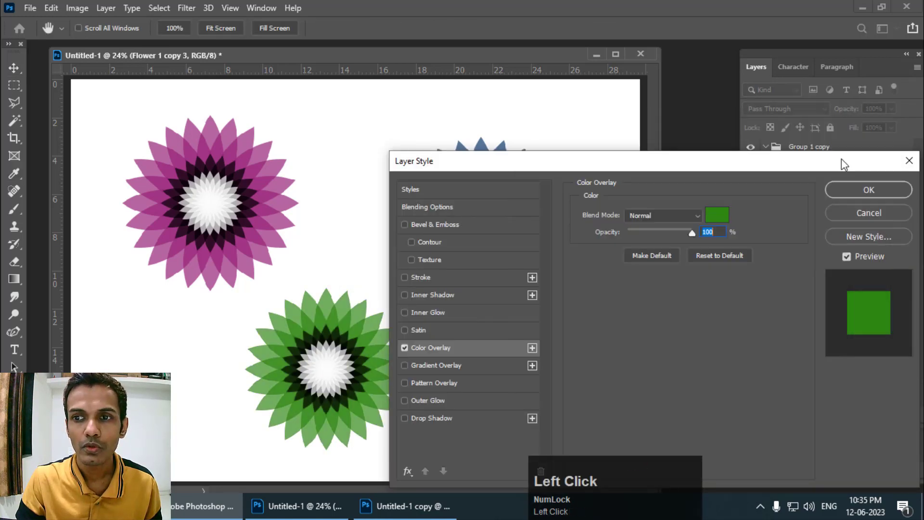
click(866, 190)
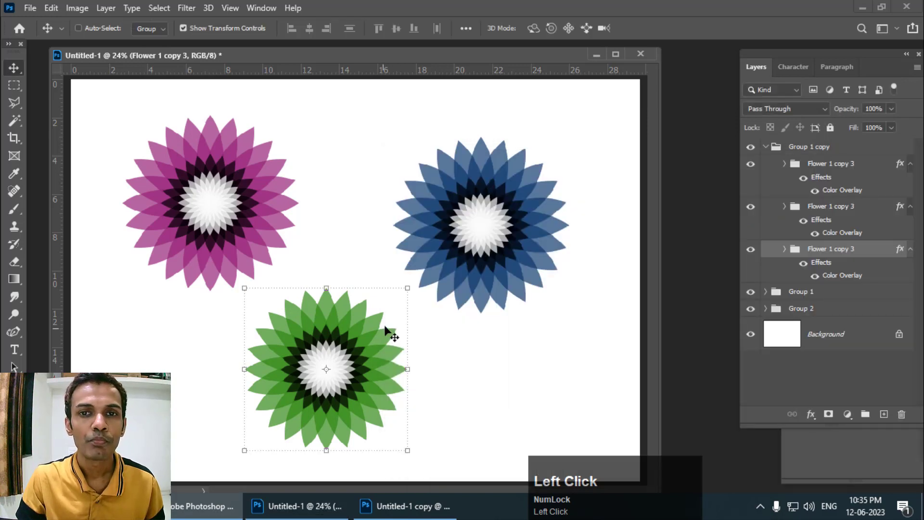